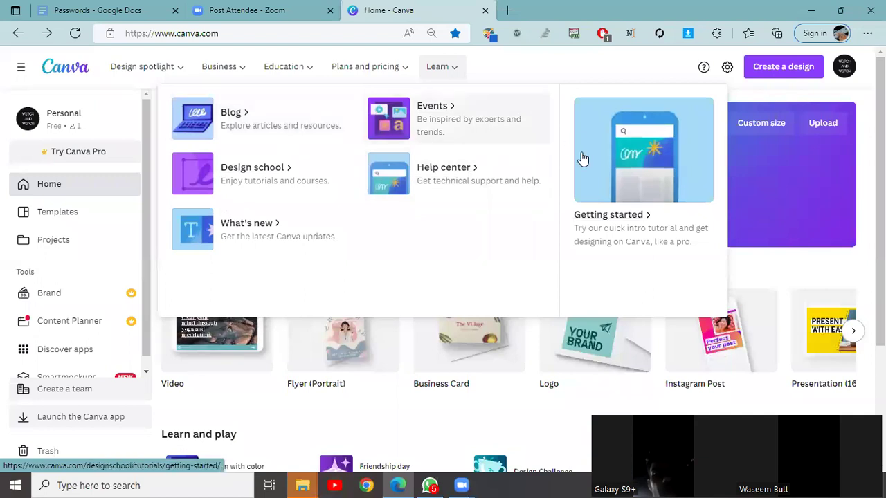
- Open the Help Center and look through its topic categories, top articles and contact support section
mouse_move(441, 71)
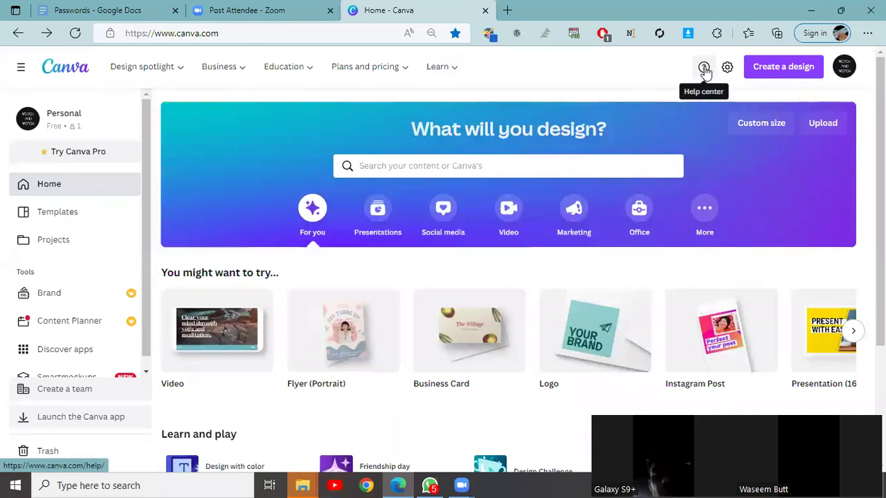
left_click(704, 69)
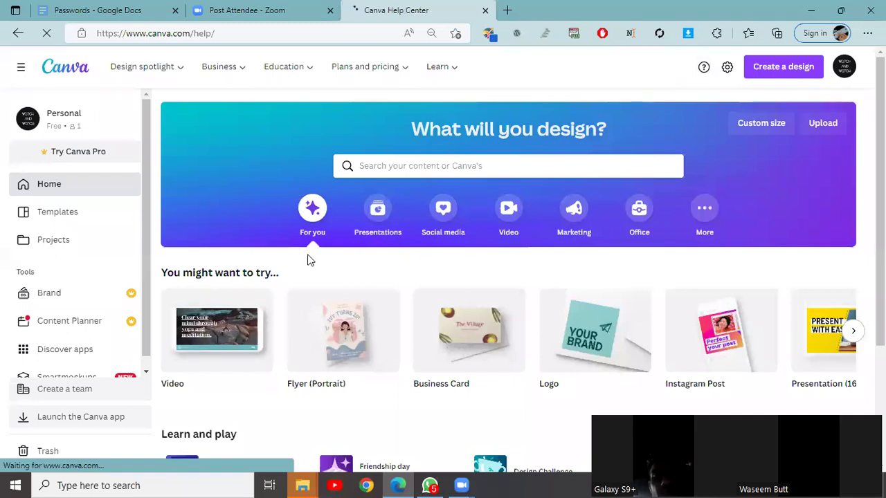
scroll(415, 323, "down", 3)
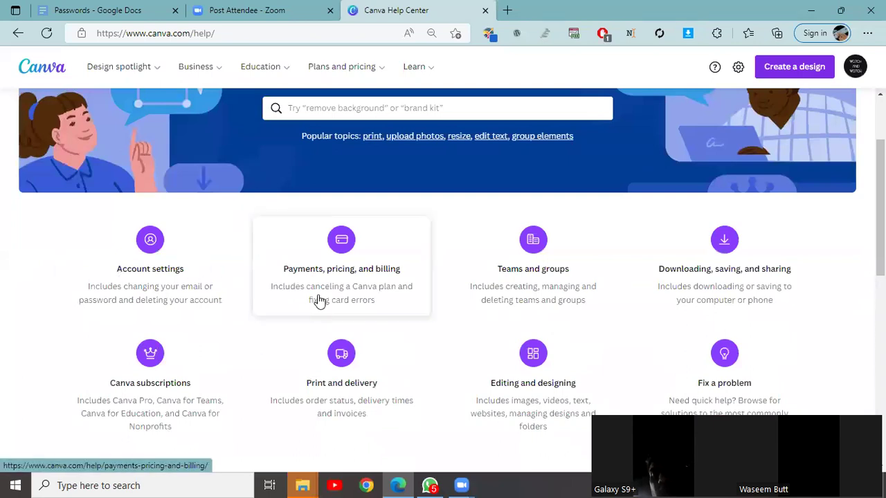
scroll(539, 273, "down", 1)
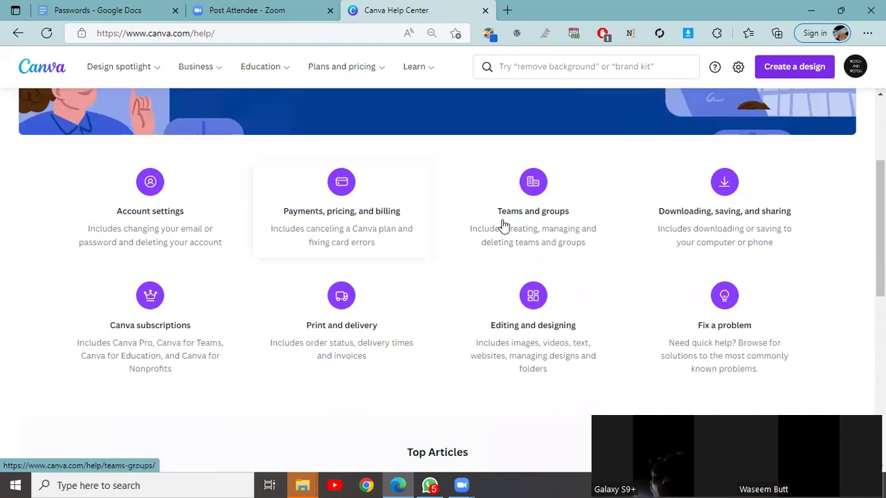
scroll(730, 286, "down", 4)
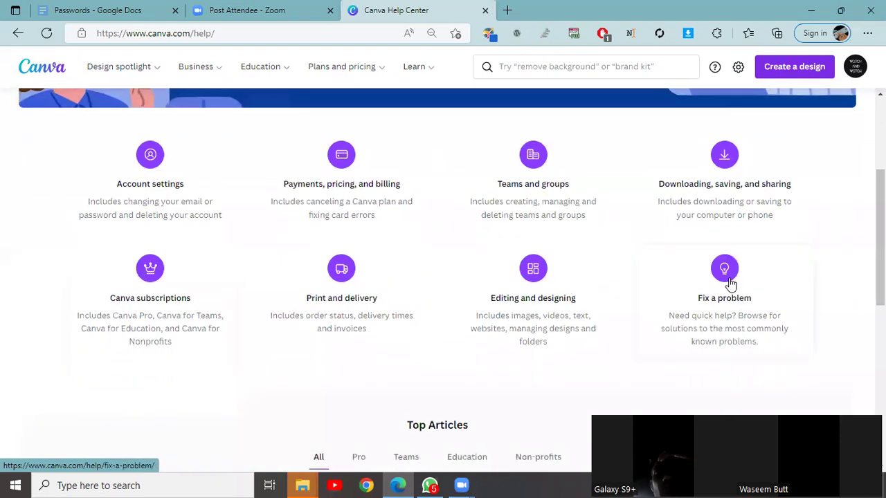
scroll(491, 294, "down", 3)
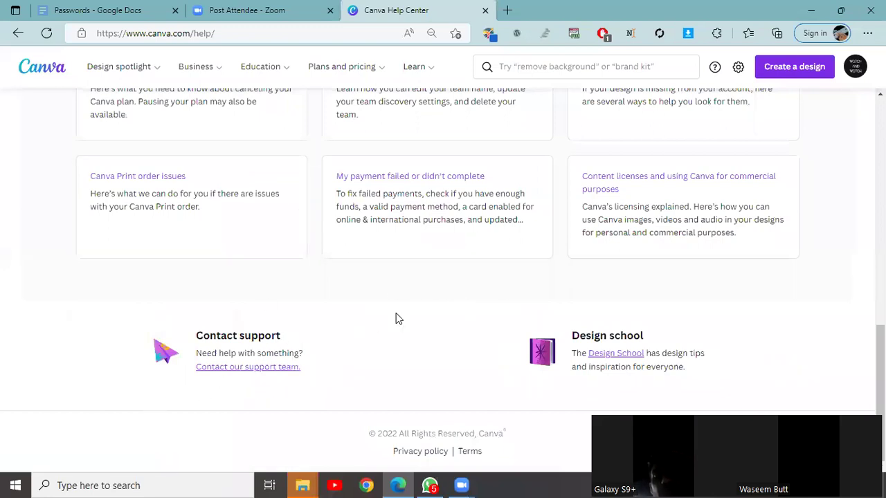
scroll(399, 318, "up", 10)
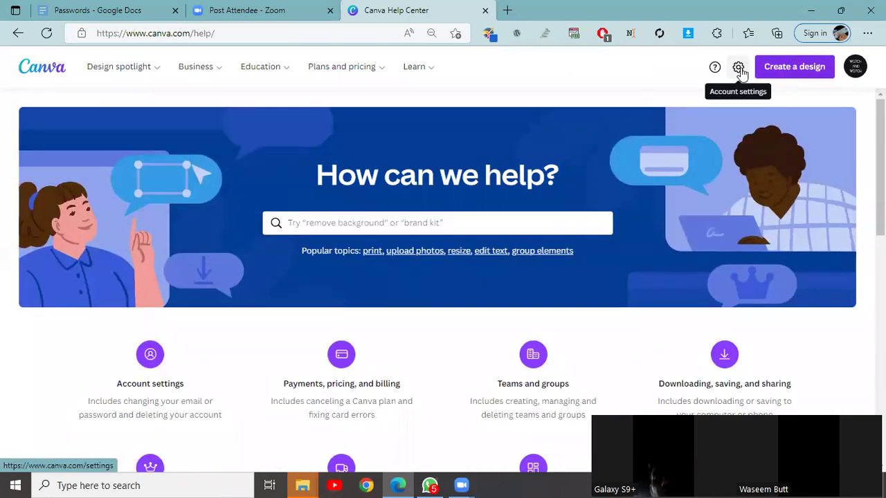
- Open the account settings and remove the current profile photo
left_click(740, 69)
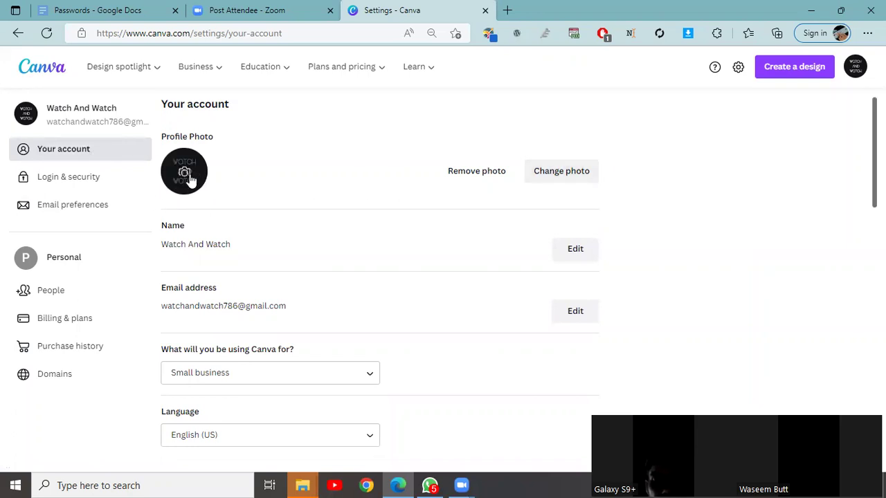
left_click(484, 177)
left_click(463, 281)
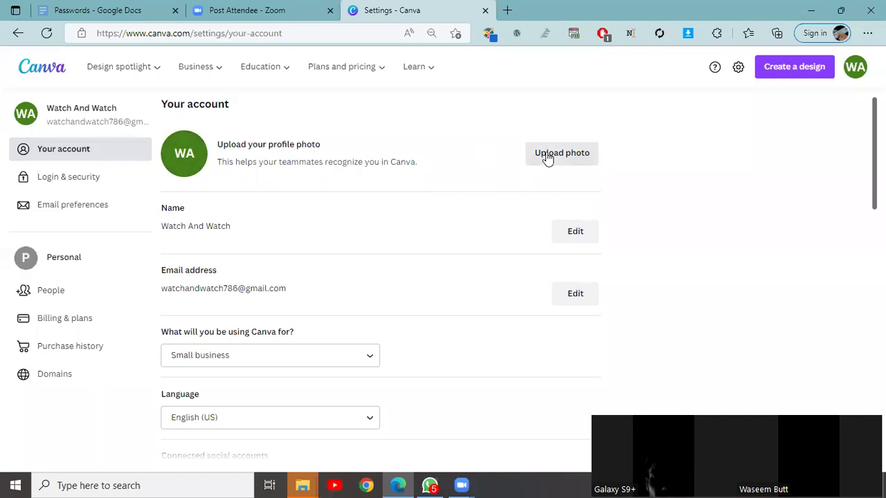
- Replace the account's display name with the account holder's name and save it
left_click(572, 235)
key("ctrl+a")
type("Fajar Ch")
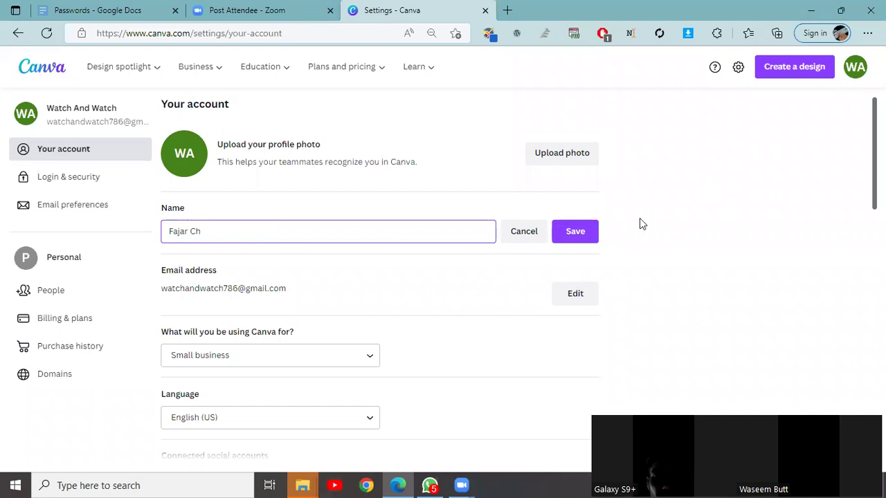
left_click(576, 237)
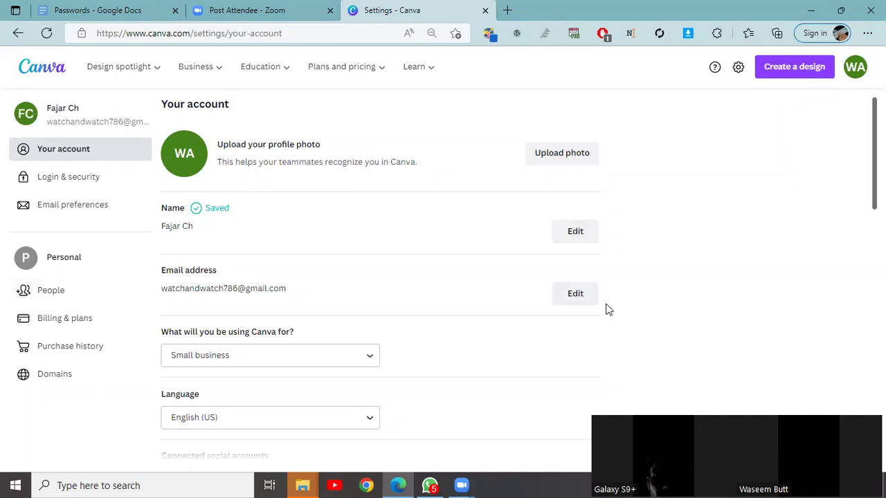
- Review the available answers for what Canva will be used for, leaving the selection at Small business
scroll(608, 309, "down", 1)
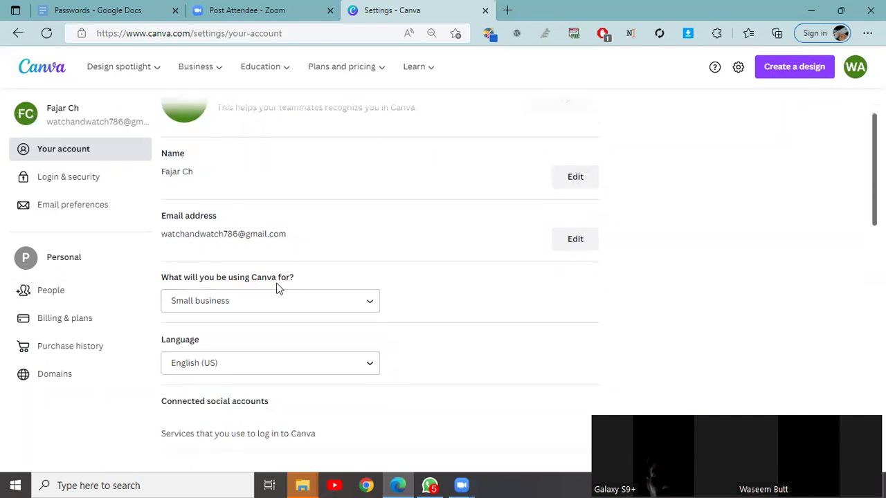
left_click(358, 302)
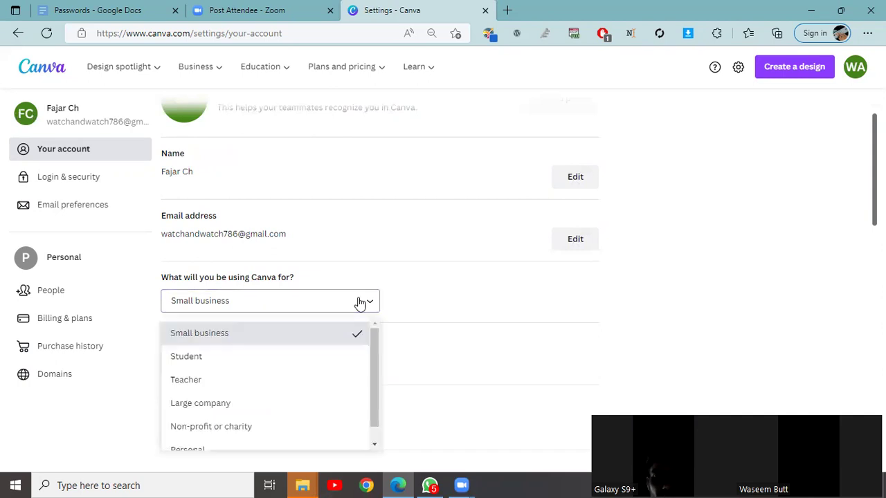
scroll(359, 302, "down", 1)
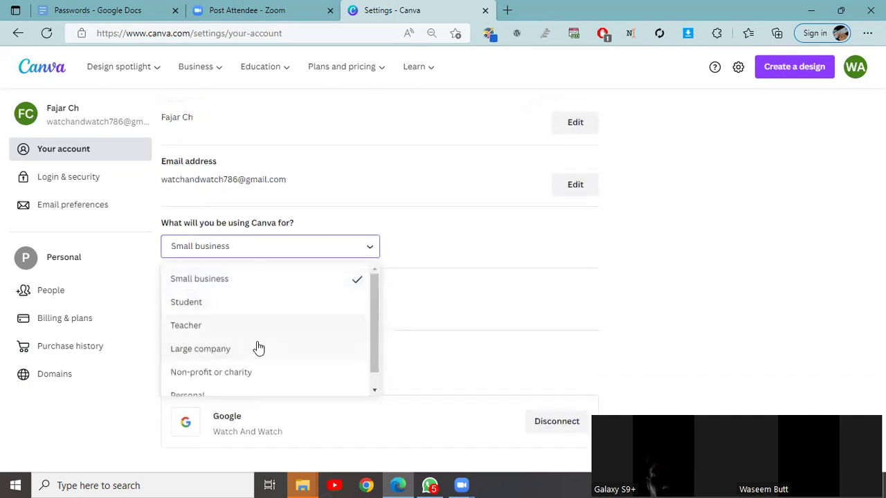
scroll(257, 350, "down", 1)
scroll(263, 285, "up", 1)
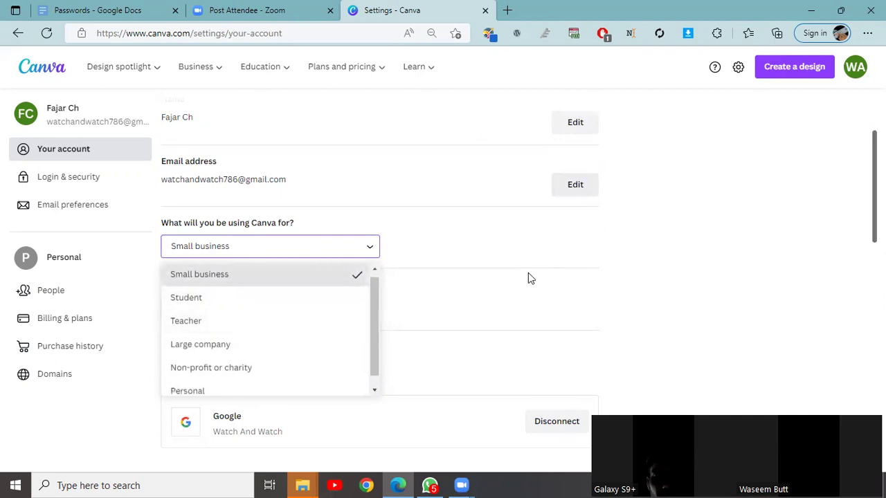
left_click(577, 249)
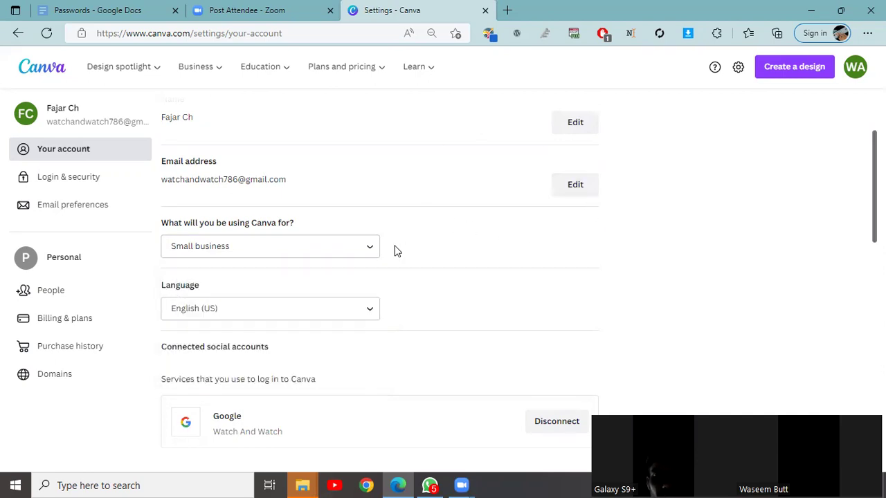
- Examine the language setting, connected social accounts, connected apps and insights option in the account settings
scroll(397, 251, "down", 1)
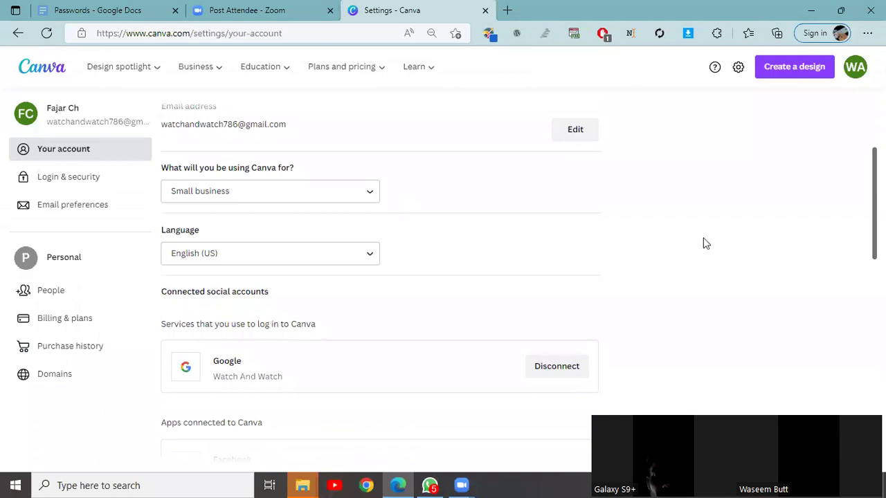
scroll(703, 238, "down", 2)
scroll(703, 242, "up", 3)
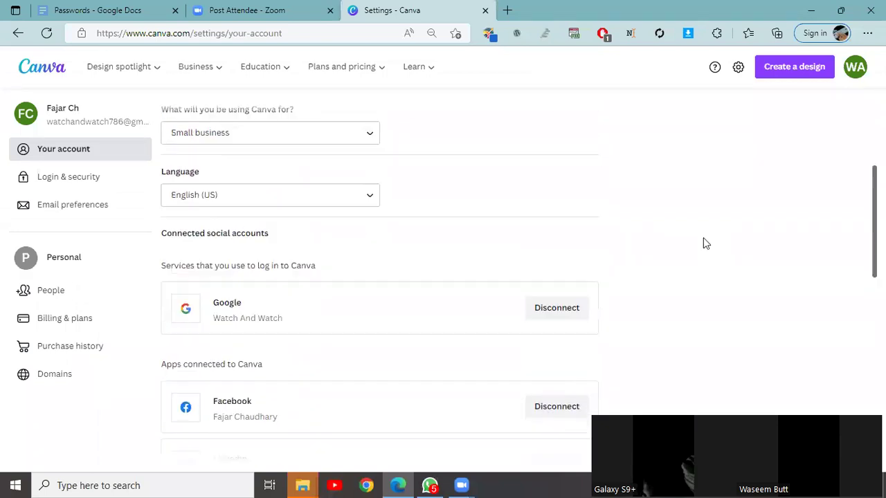
scroll(703, 243, "down", 4)
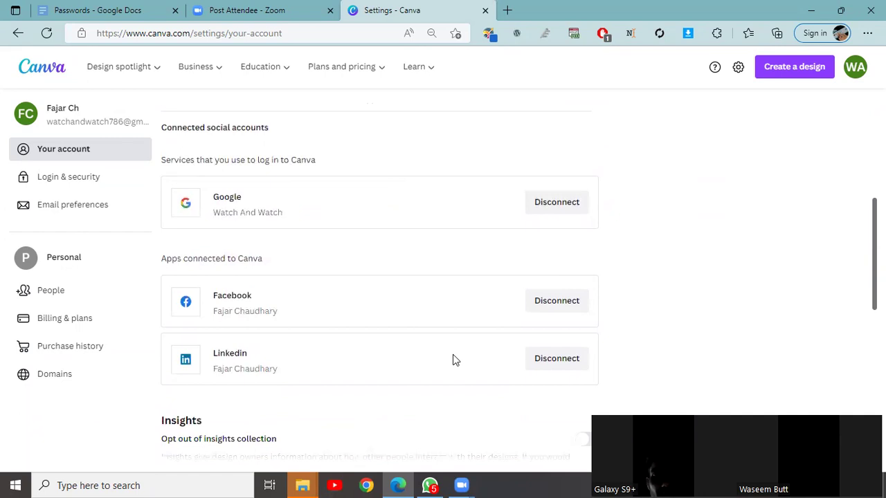
scroll(453, 360, "down", 3)
scroll(544, 263, "up", 1)
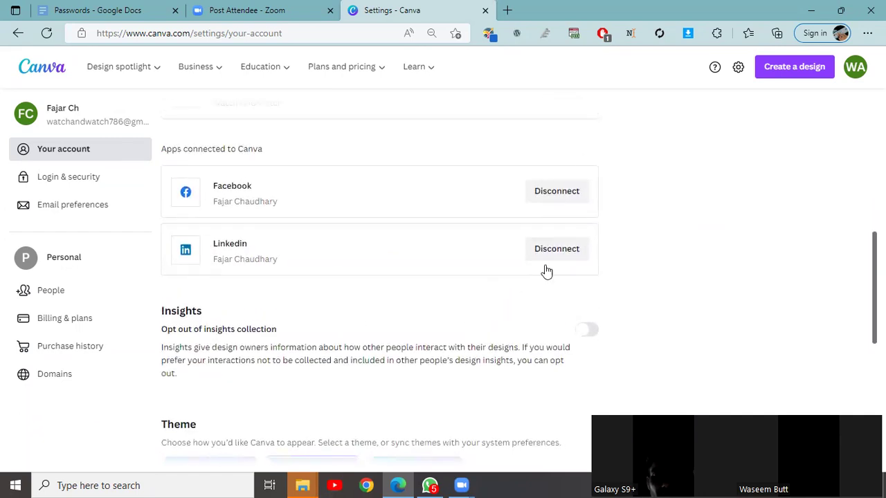
scroll(494, 293, "up", 1)
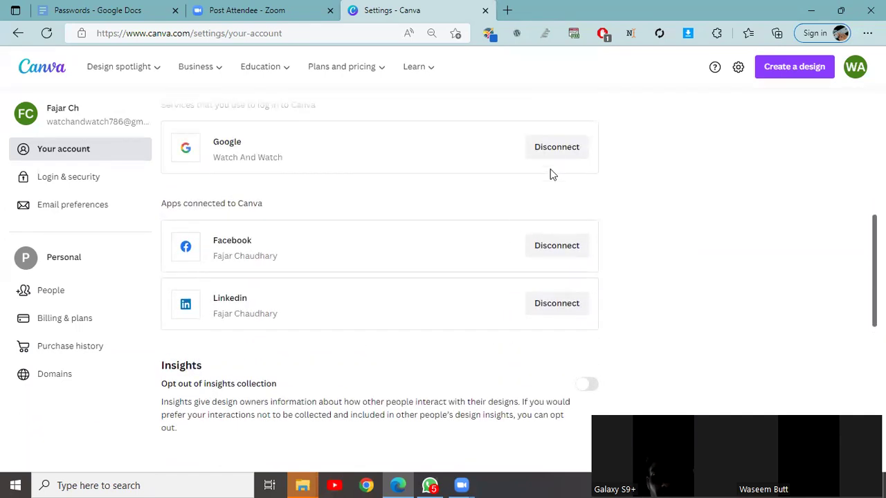
scroll(550, 285, "up", 1)
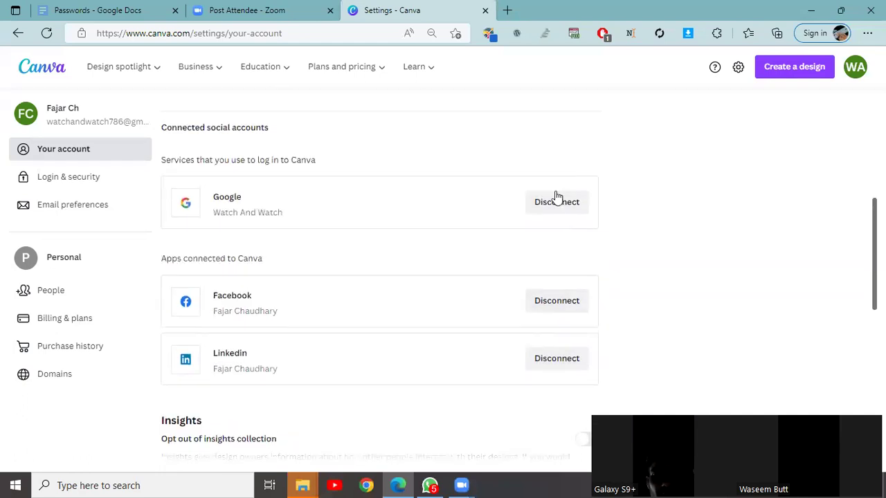
scroll(350, 226, "up", 6)
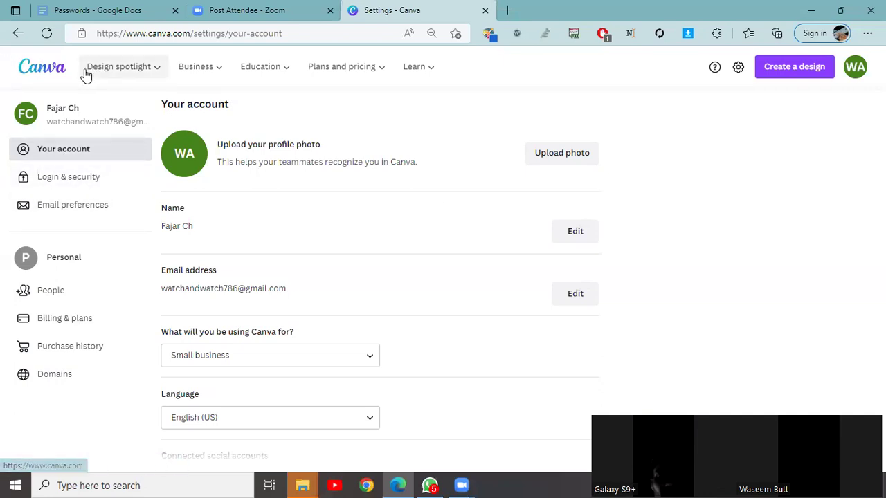
- Return to the Canva home page and browse the suggested design types for creating a new design
left_click(19, 36)
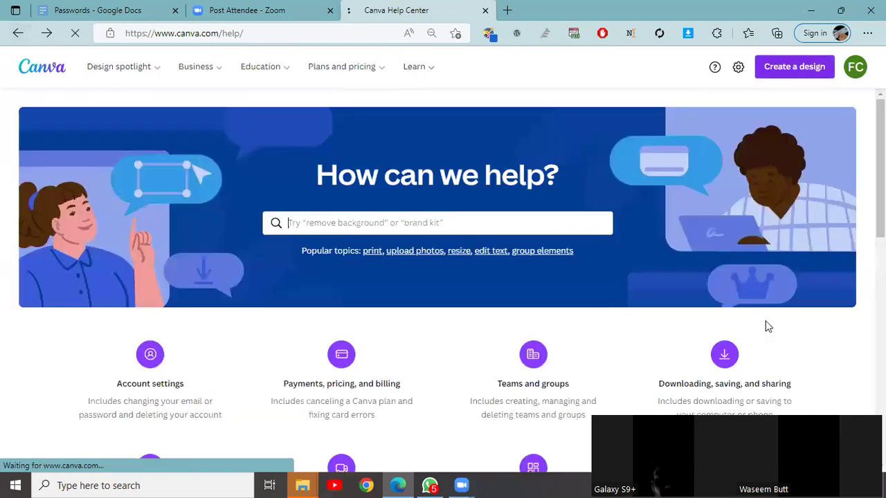
left_click(18, 35)
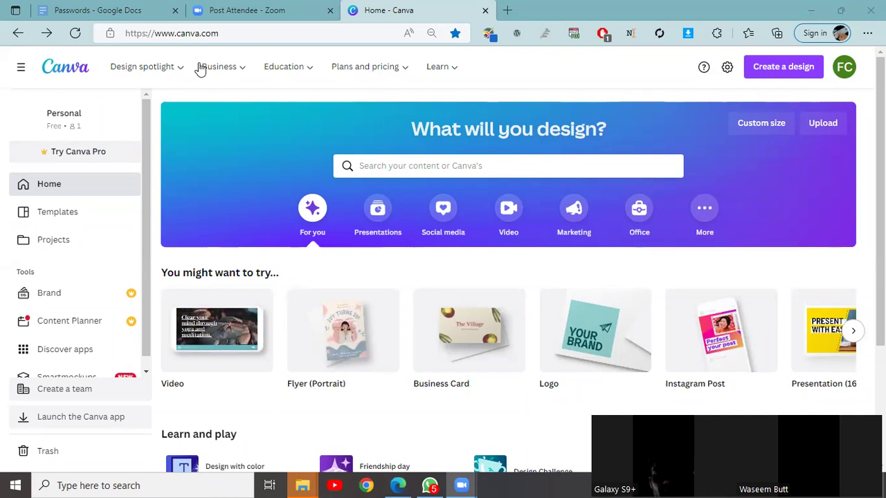
left_click(769, 72)
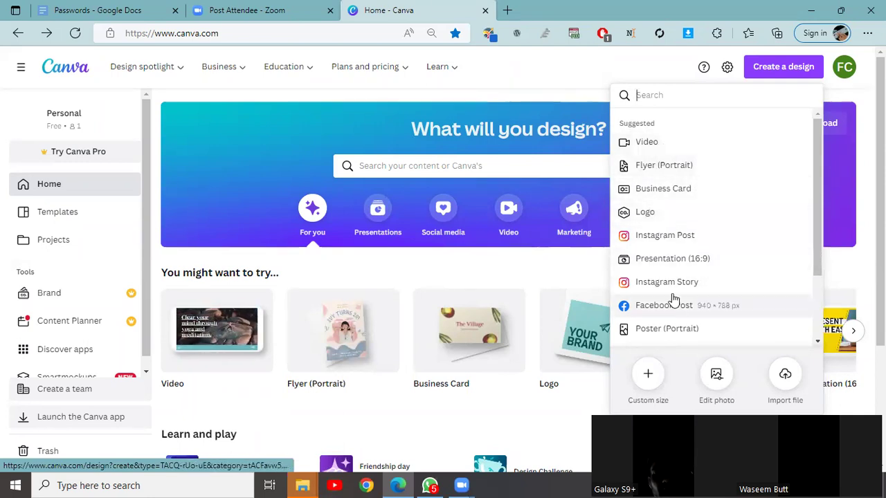
scroll(735, 293, "down", 5)
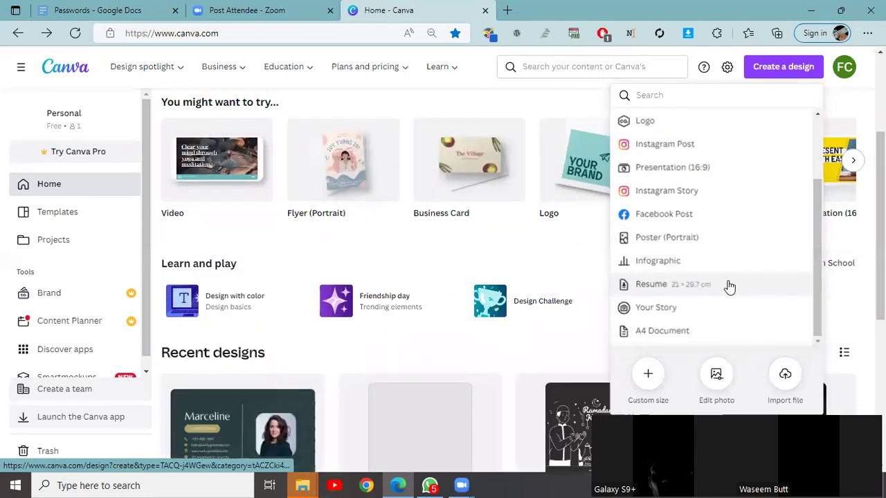
scroll(723, 277, "up", 4)
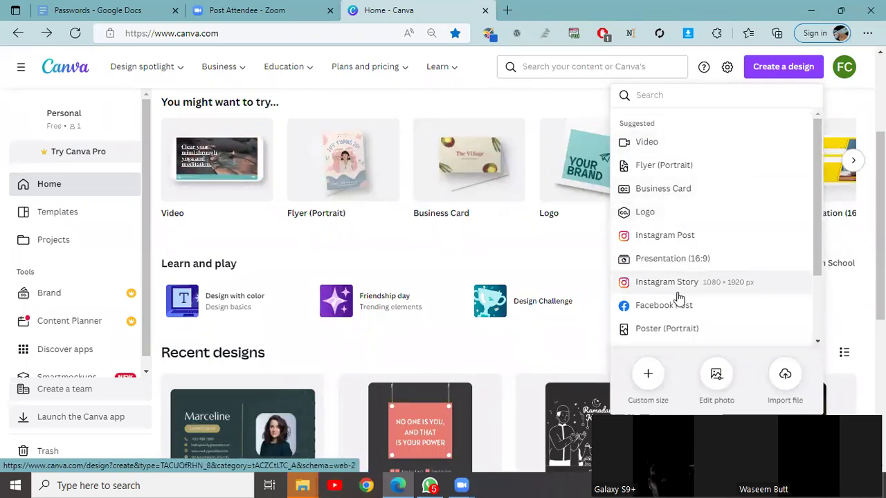
scroll(678, 298, "down", 3)
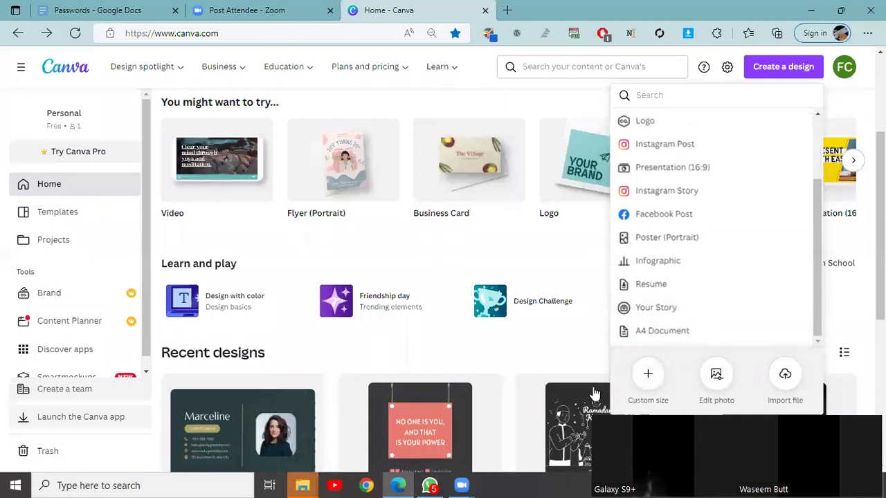
scroll(682, 166, "up", 2)
scroll(692, 222, "down", 1)
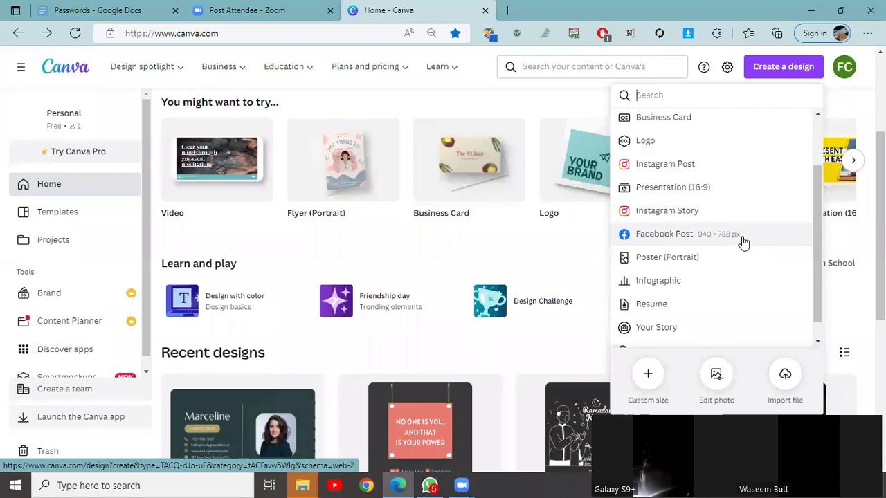
- Examine the width, height and unit fields for a custom-size design, keep px as the unit, and close the form without creating anything
left_click(648, 375)
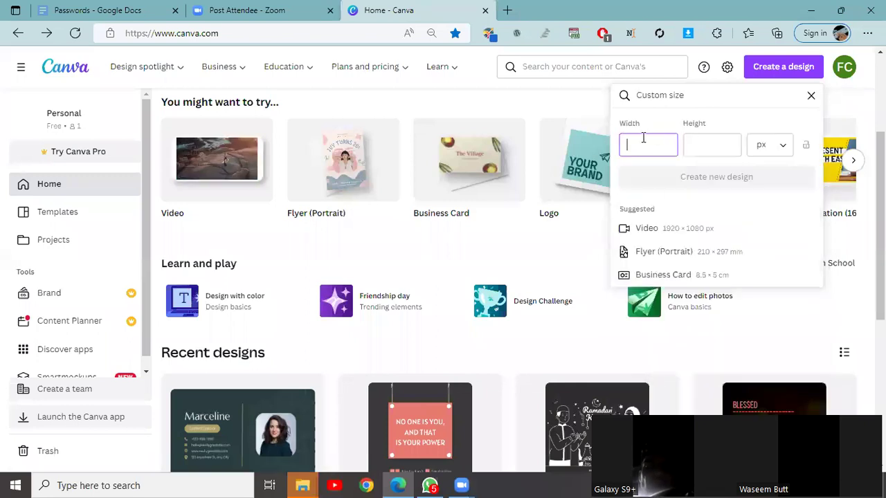
left_click(712, 145)
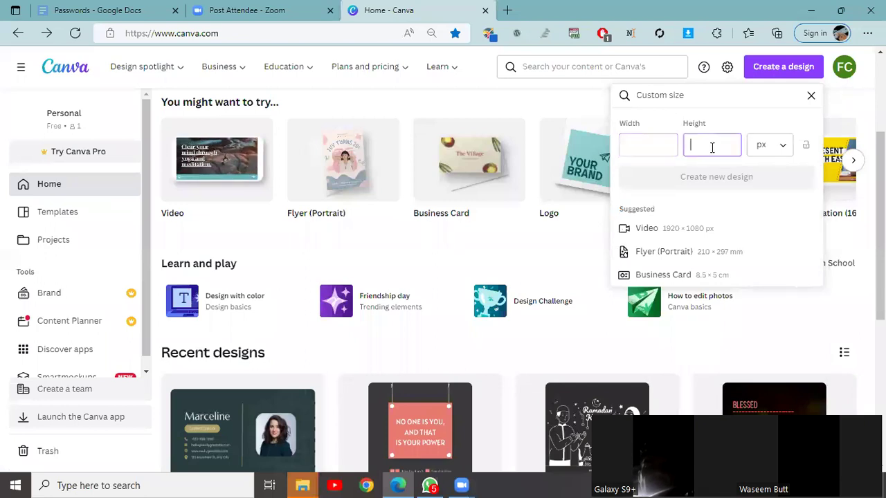
left_click(787, 152)
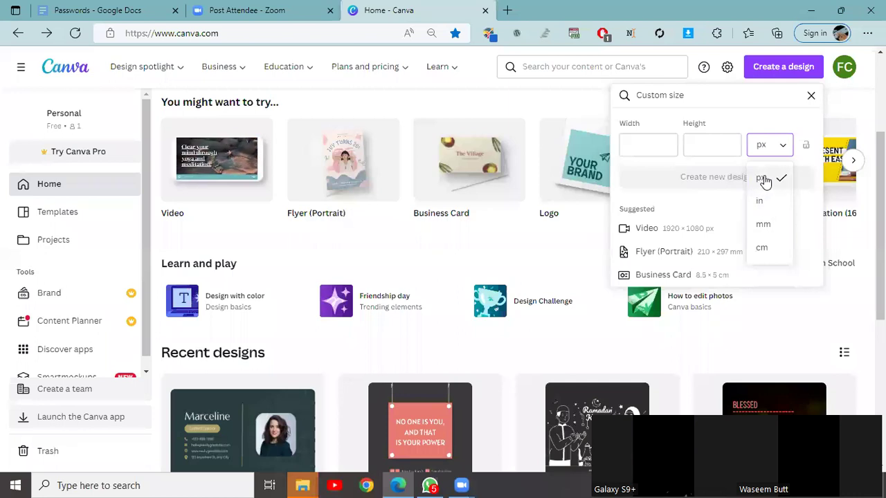
left_click(763, 180)
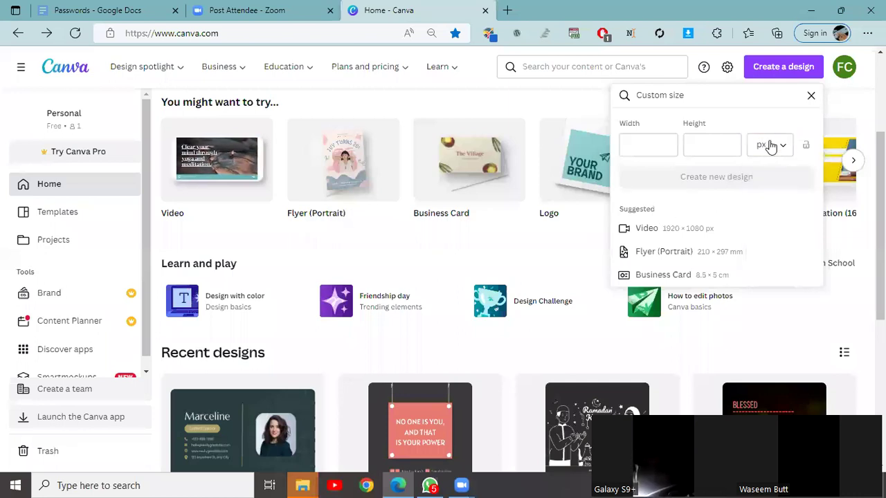
left_click(663, 145)
left_click(717, 146)
left_click(643, 143)
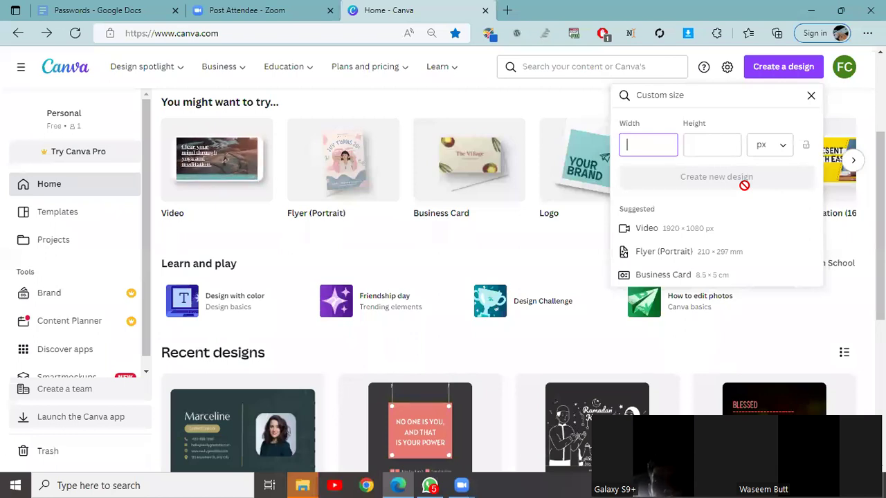
left_click(572, 263)
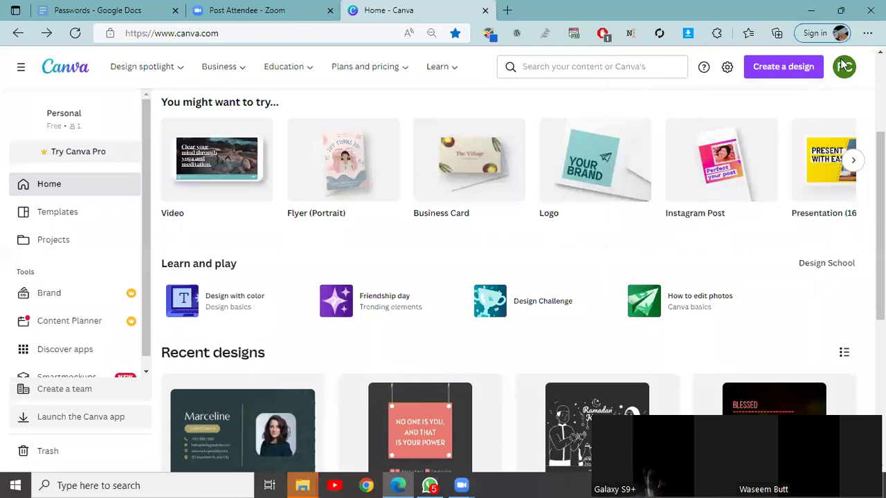
- Review the options in the account menu, close it, and return to the start of the home page
left_click(844, 69)
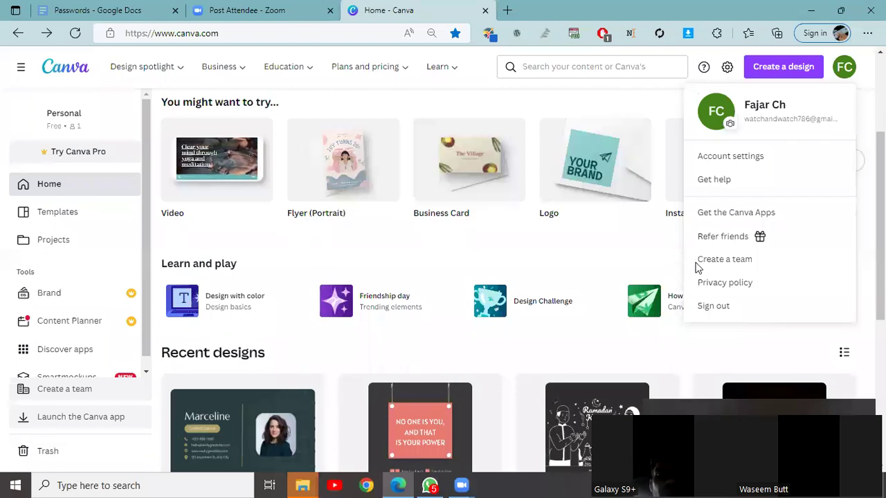
left_click(560, 265)
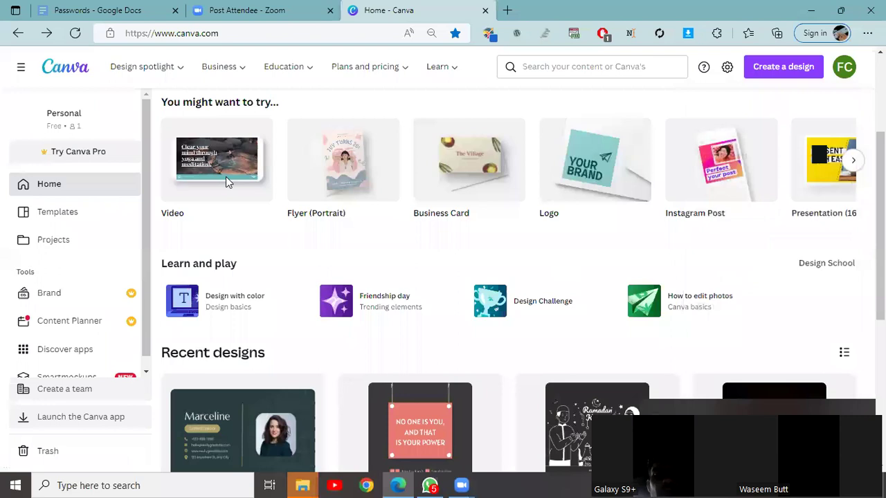
scroll(226, 177, "up", 3)
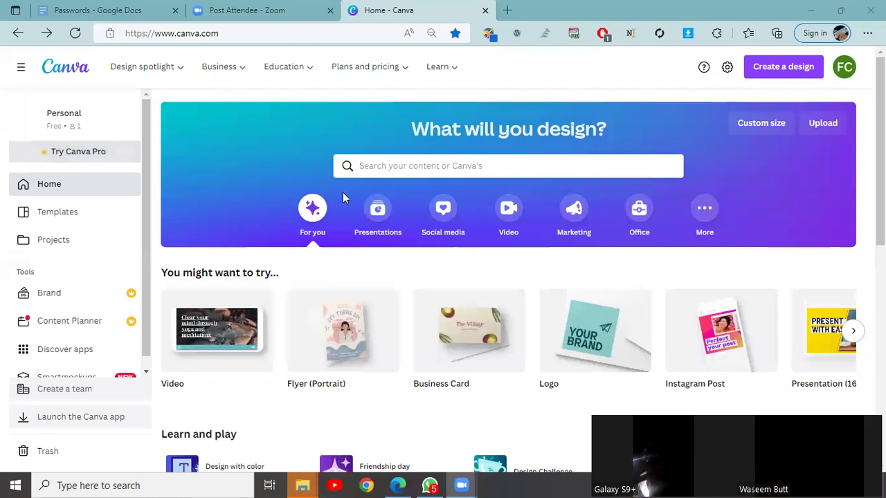
- Open the Templates page and look over its suggested and trending template sections
left_click(80, 194)
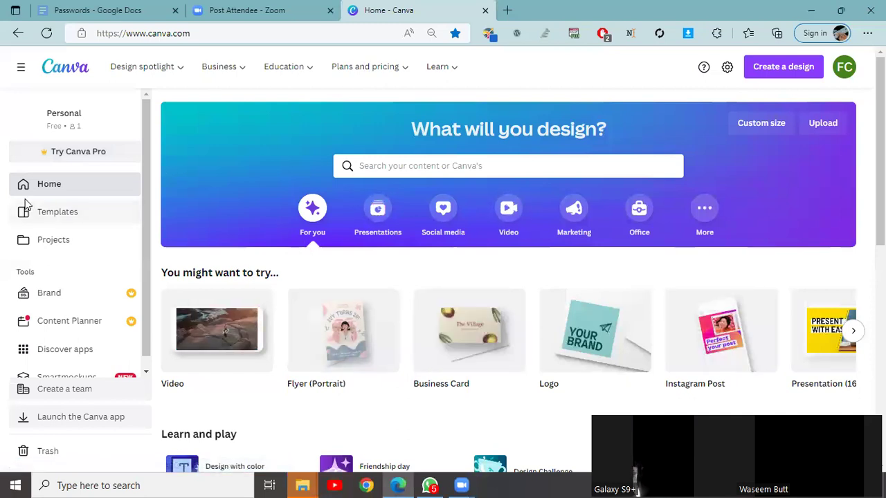
left_click(44, 217)
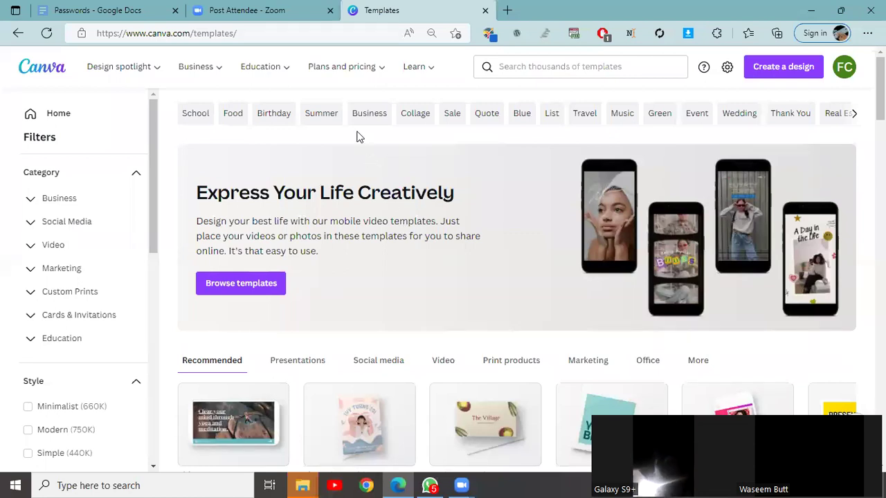
scroll(415, 256, "down", 2)
scroll(445, 335, "down", 7)
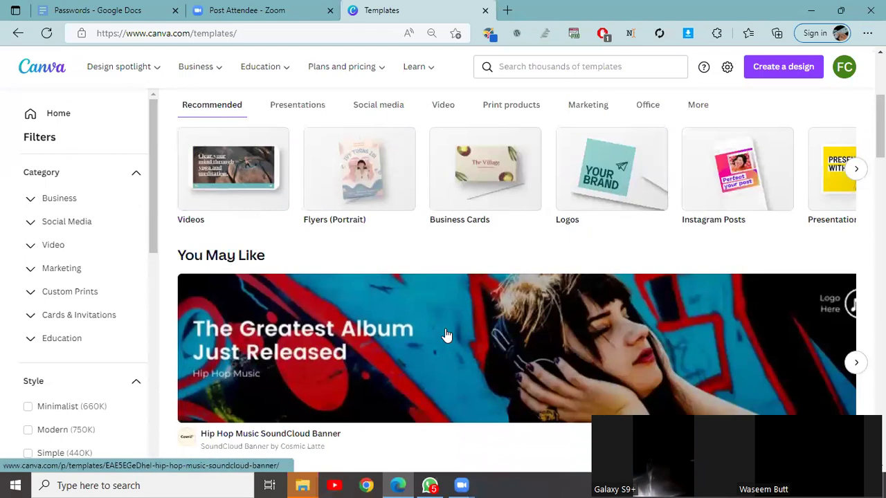
scroll(445, 333, "up", 6)
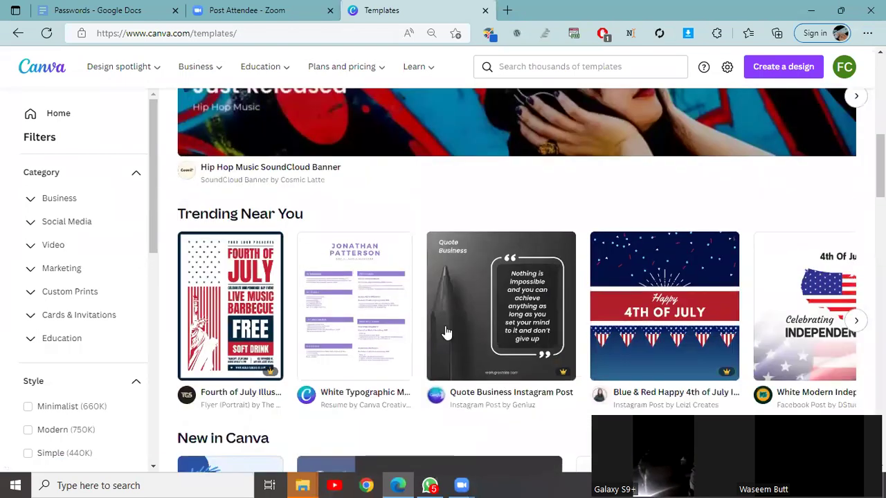
scroll(445, 333, "up", 3)
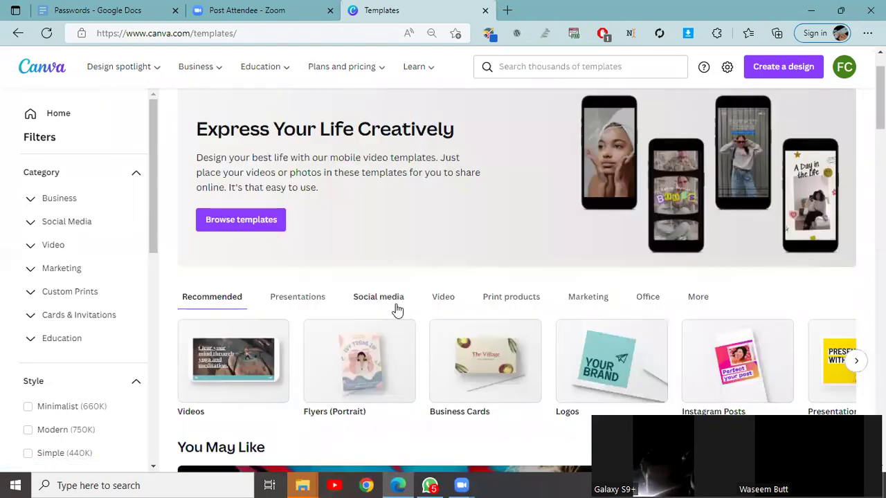
- Examine the Recommended, Trending Near You and New in Canva sections and the category and style filters for templates
scroll(457, 283, "down", 2)
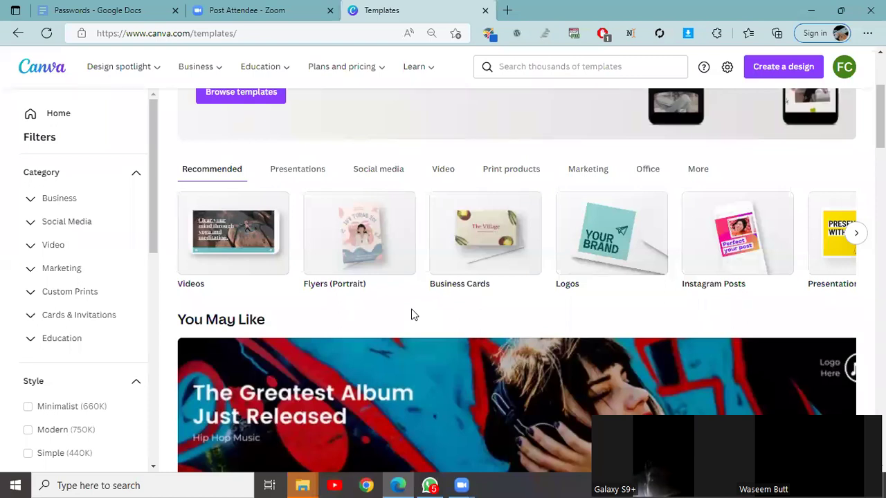
scroll(411, 315, "down", 5)
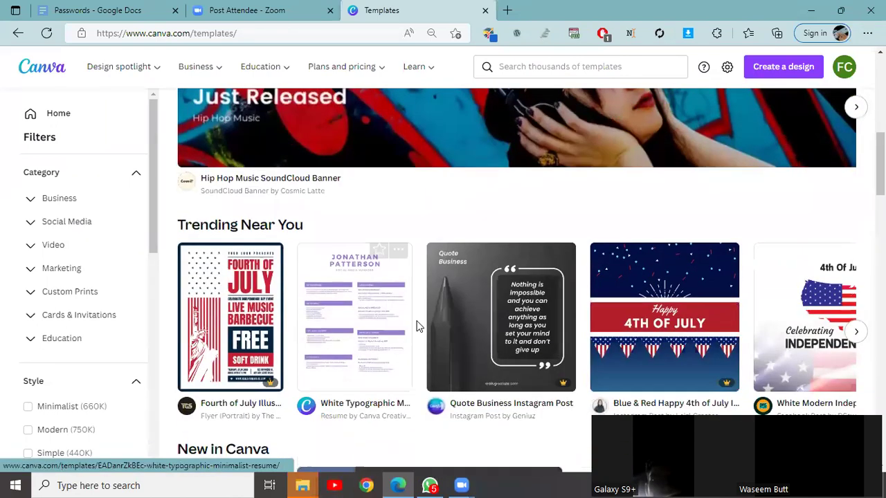
scroll(423, 331, "down", 4)
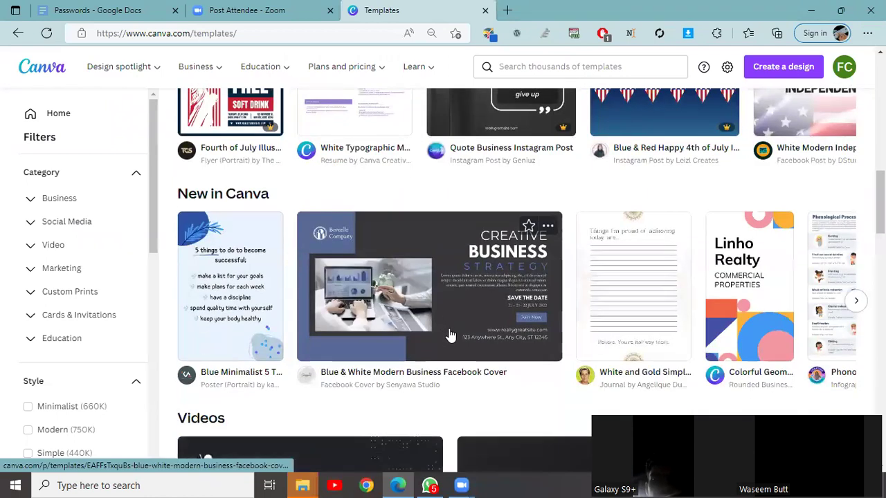
scroll(451, 337, "up", 4)
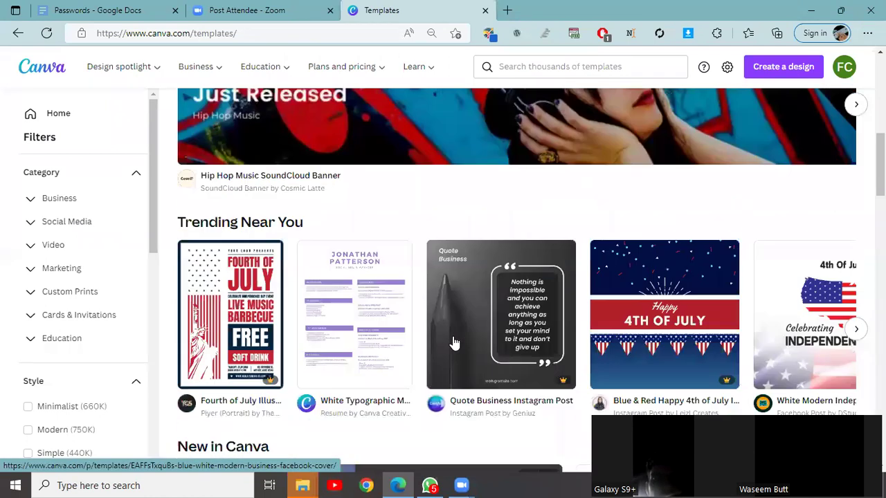
scroll(453, 342, "up", 5)
scroll(71, 162, "up", 1)
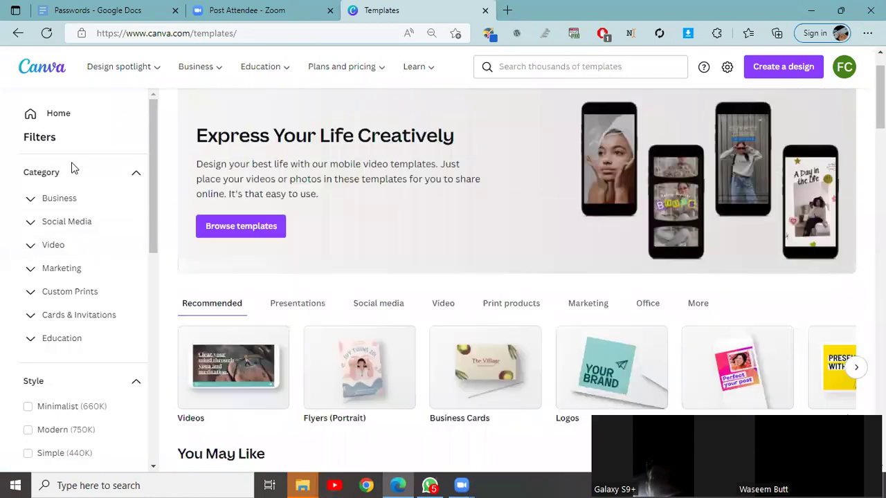
scroll(83, 253, "down", 2)
scroll(79, 168, "up", 2)
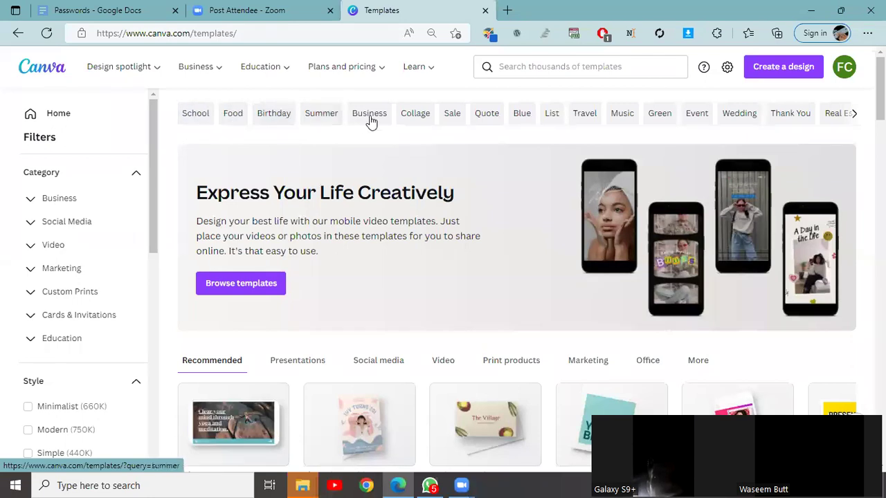
- Look through the row of template topic tags and return to its first entries
left_click(854, 122)
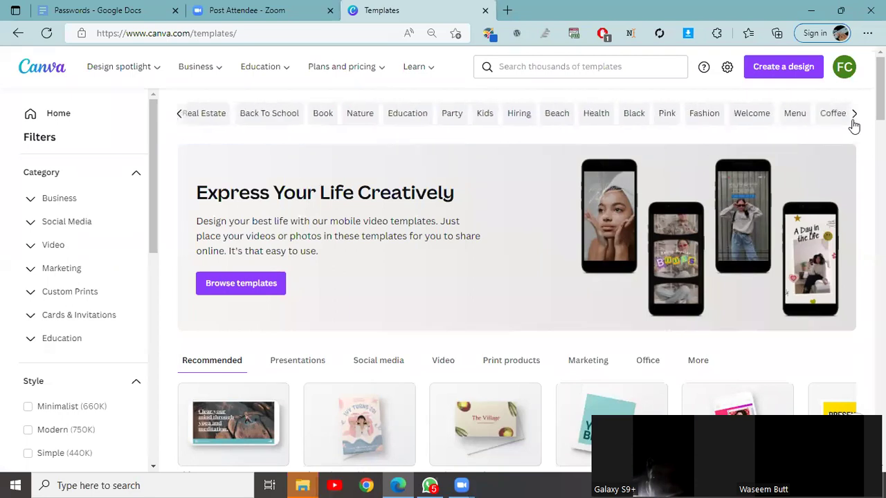
left_click(854, 119)
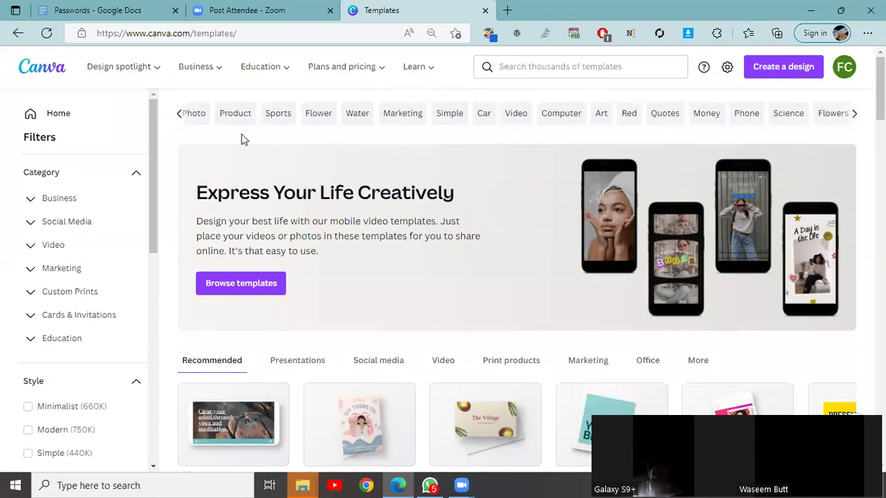
left_click(178, 118)
left_click(179, 119)
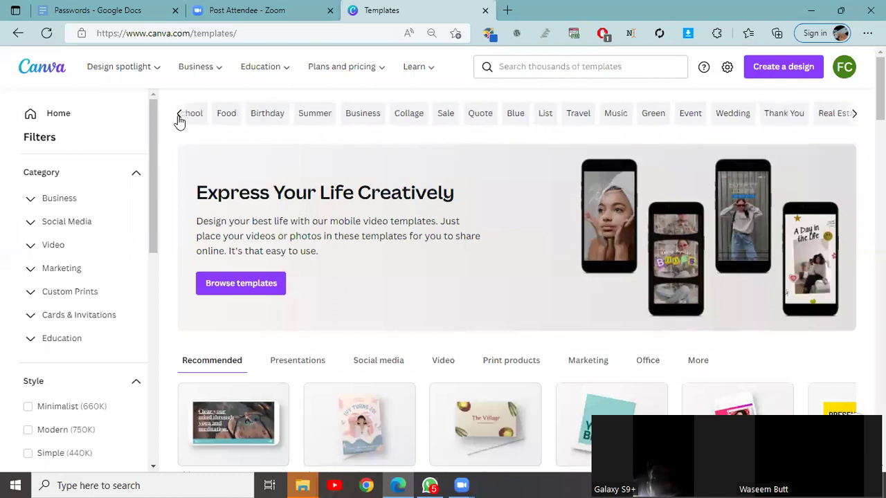
- View the templates for the School topic and go back to the main Templates page
left_click(181, 120)
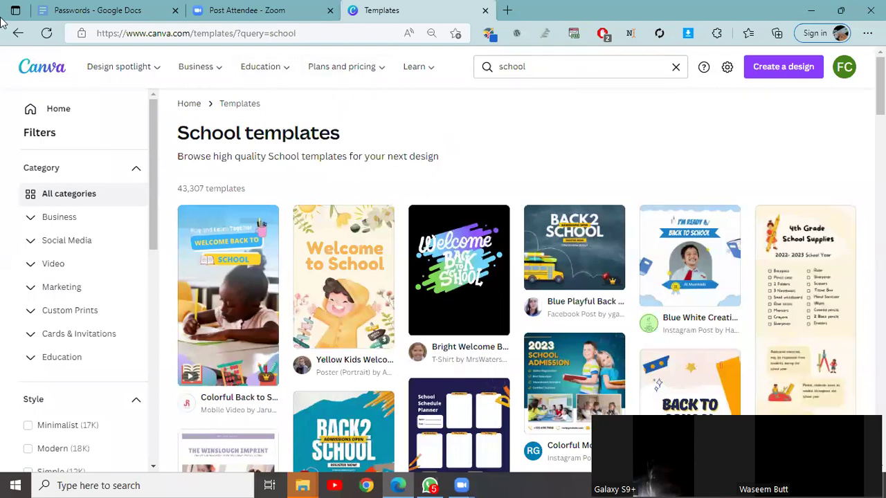
left_click(17, 33)
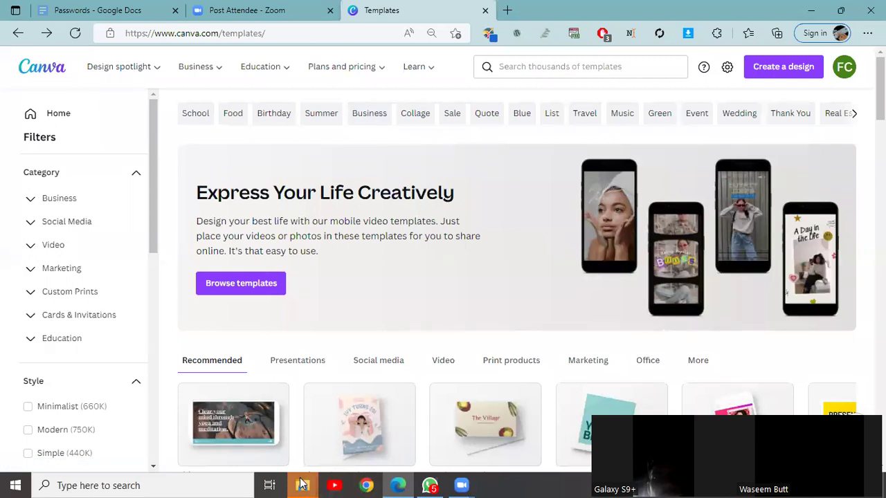
mouse_move(302, 484)
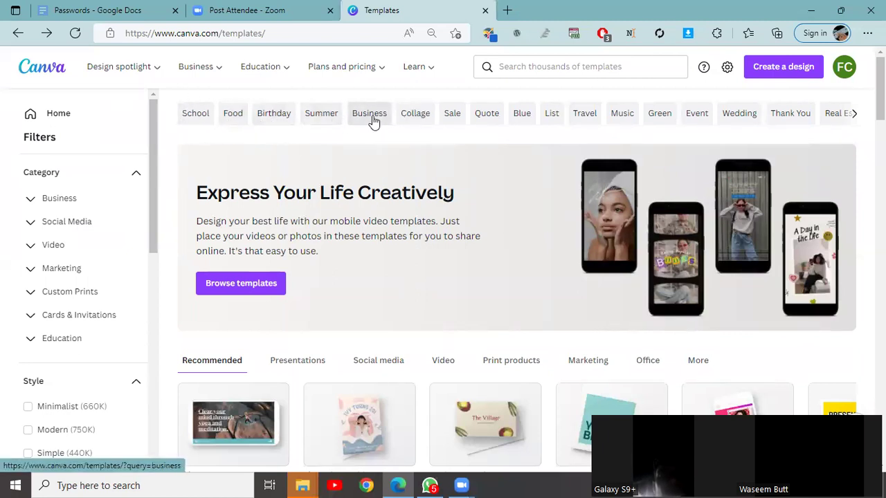
- Browse the design types and the trending, new and video template sections, returning to the topic tags
scroll(360, 362, "down", 4)
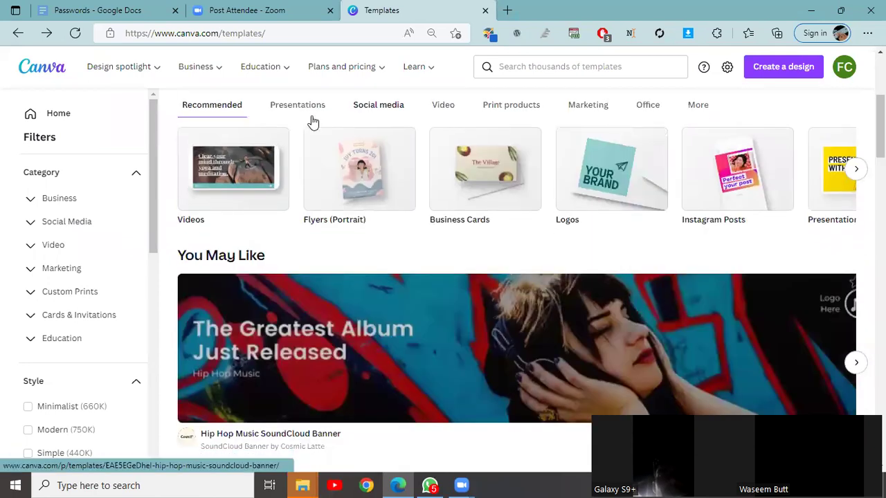
scroll(307, 219, "up", 1)
scroll(316, 229, "down", 6)
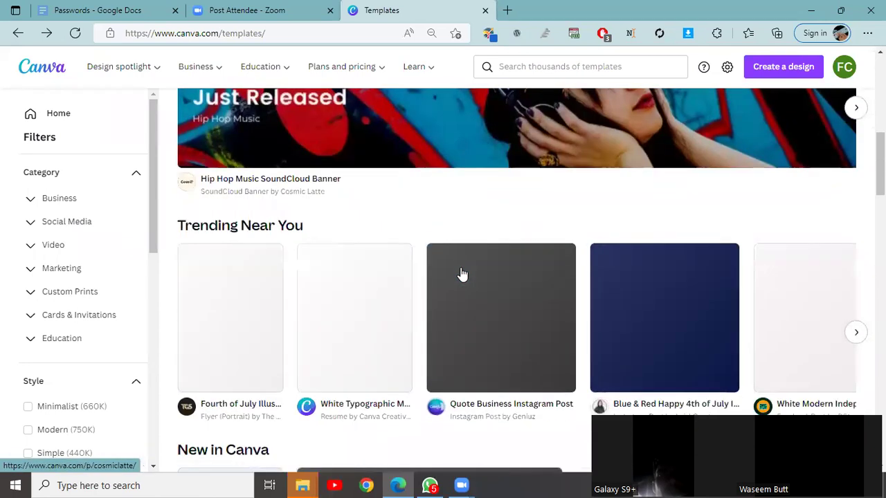
scroll(277, 219, "down", 4)
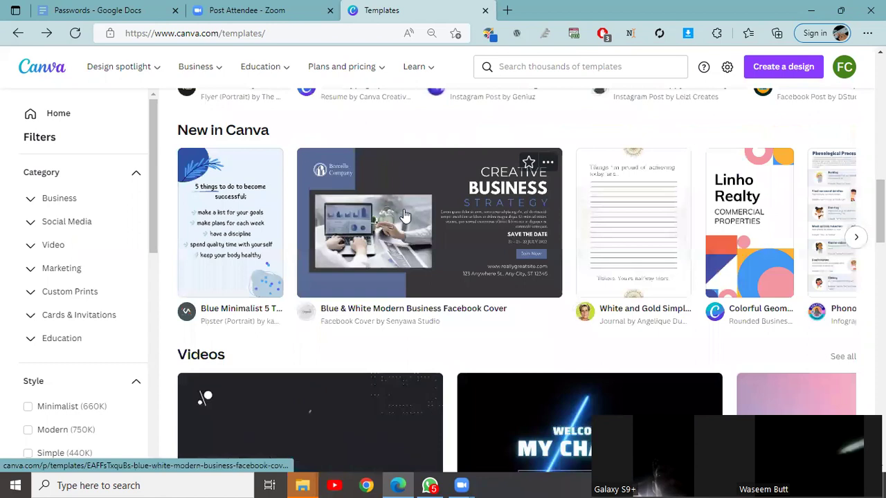
scroll(515, 301, "down", 3)
scroll(516, 301, "down", 3)
scroll(476, 315, "up", 9)
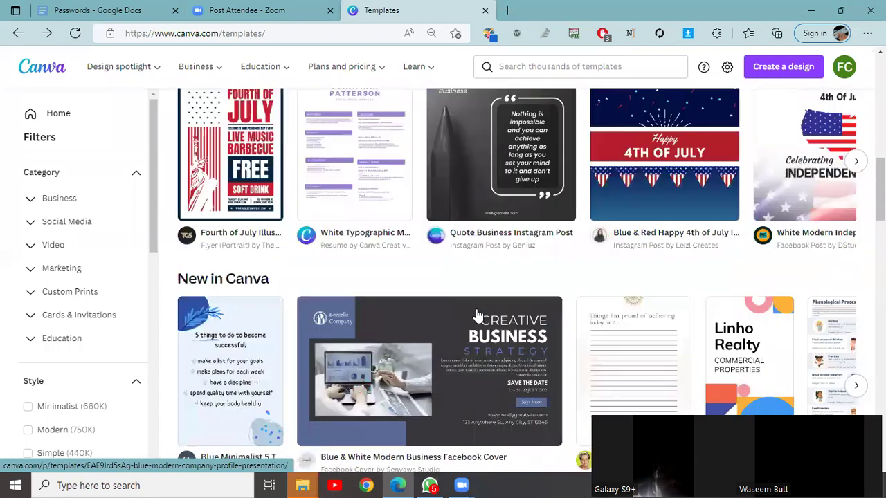
scroll(306, 231, "up", 5)
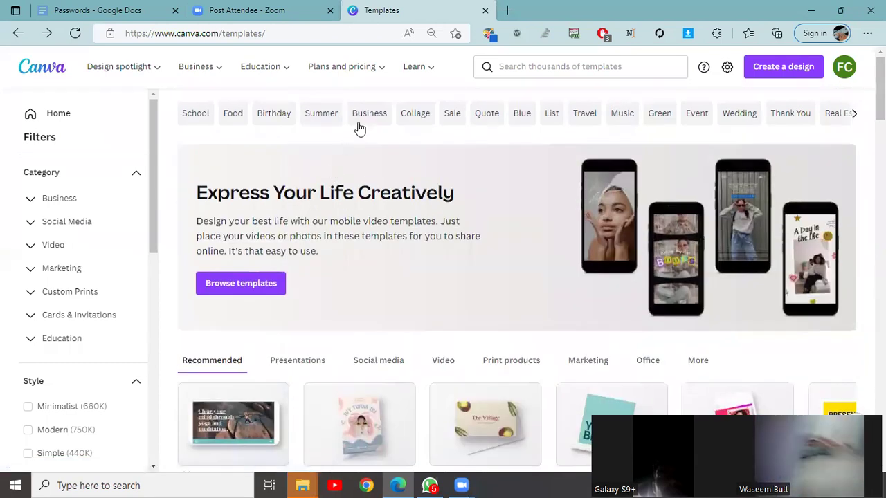
- Show the templates for the Business topic and look through the results
left_click(363, 117)
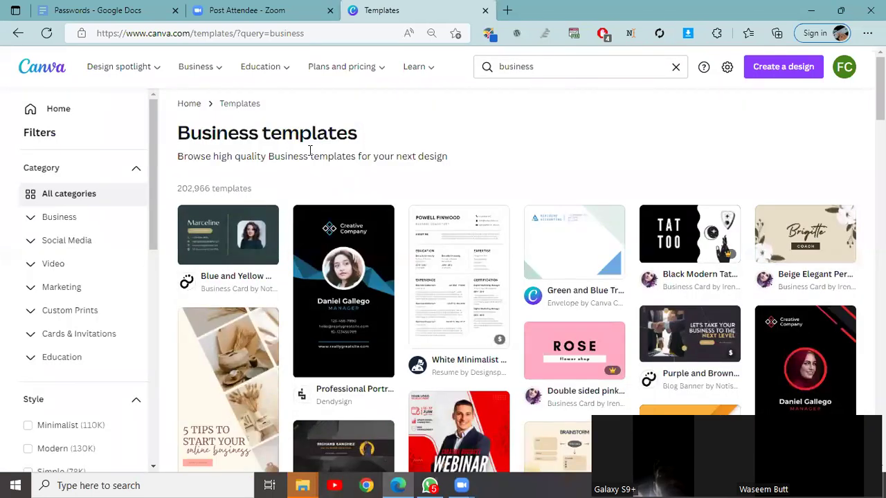
scroll(455, 306, "down", 2)
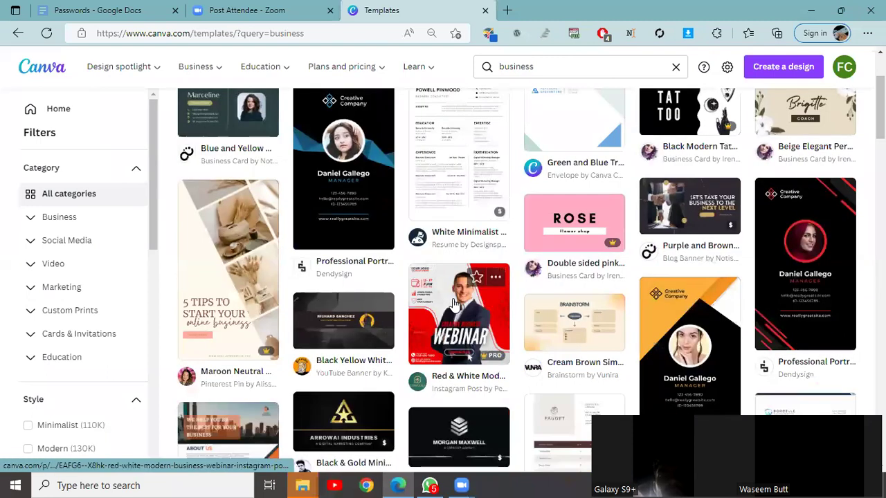
scroll(339, 312, "up", 2)
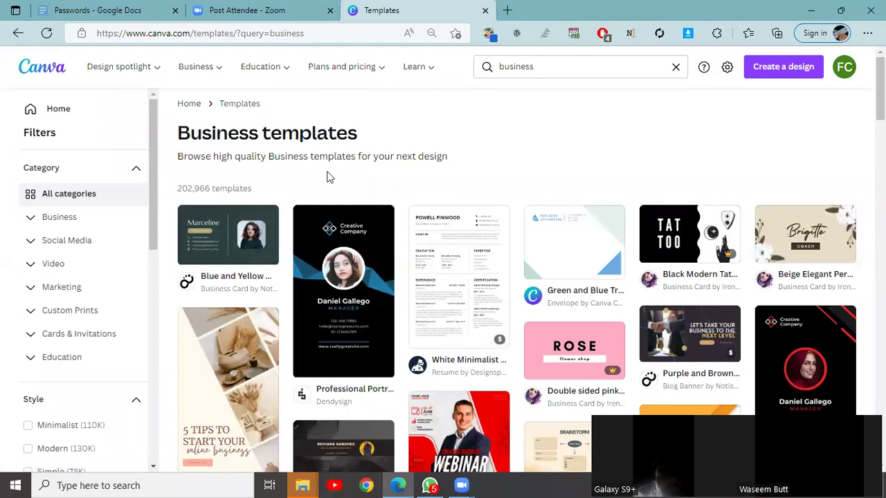
scroll(346, 270, "down", 2)
scroll(346, 270, "up", 2)
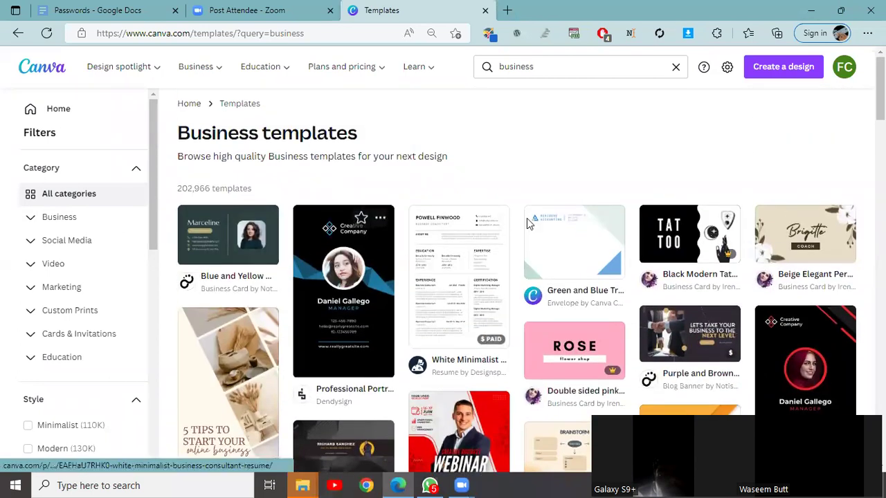
- Look through the Business template results and return to the beginning of the list
scroll(337, 254, "down", 1)
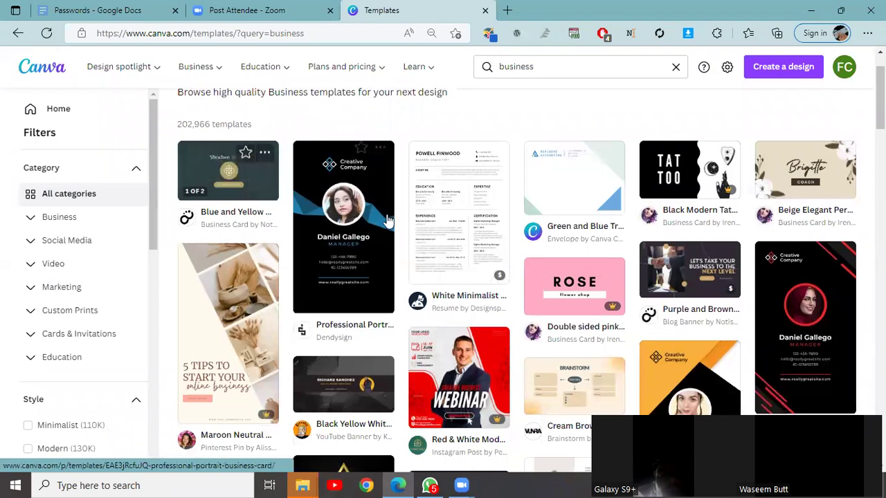
scroll(367, 272, "down", 2)
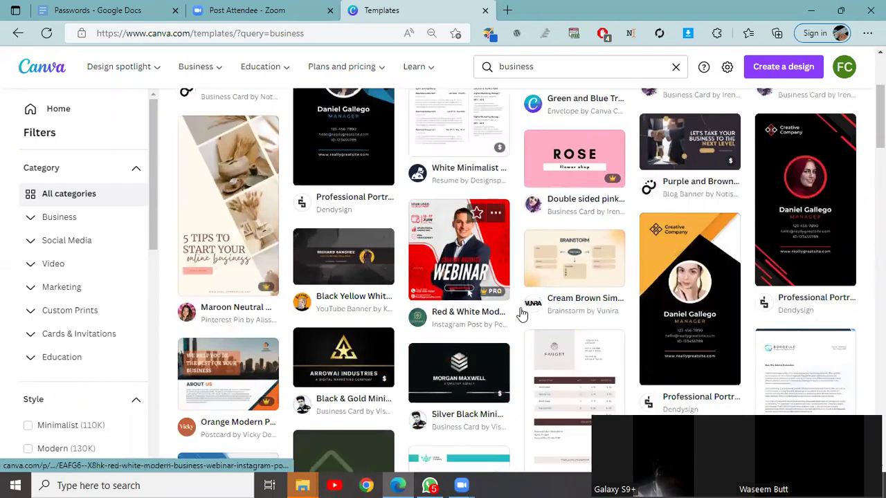
scroll(485, 309, "down", 3)
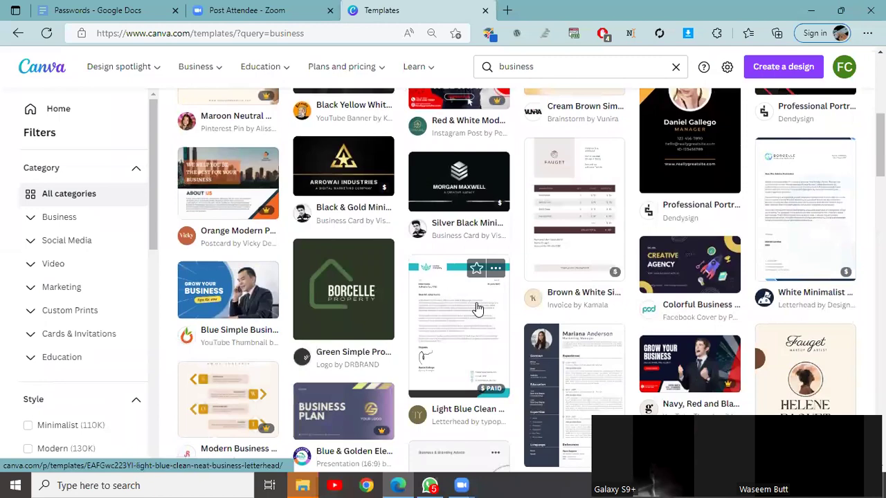
scroll(477, 308, "down", 3)
scroll(477, 309, "down", 2)
scroll(476, 308, "down", 4)
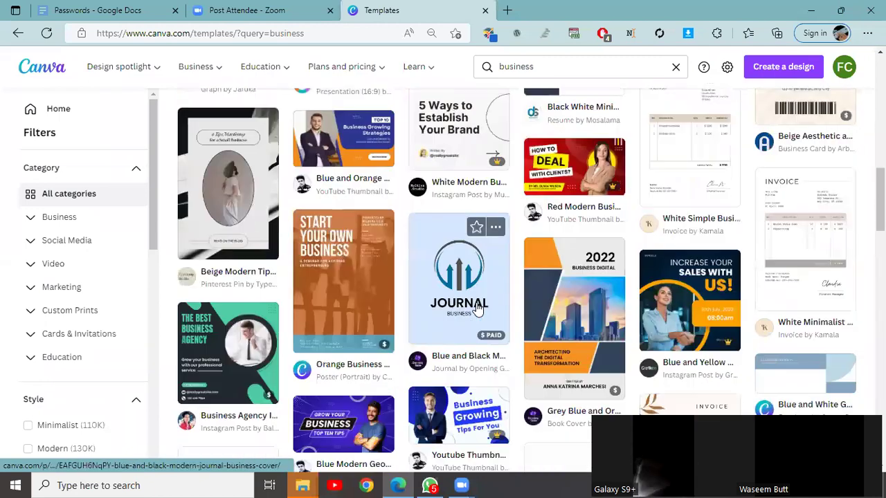
scroll(472, 277, "up", 2)
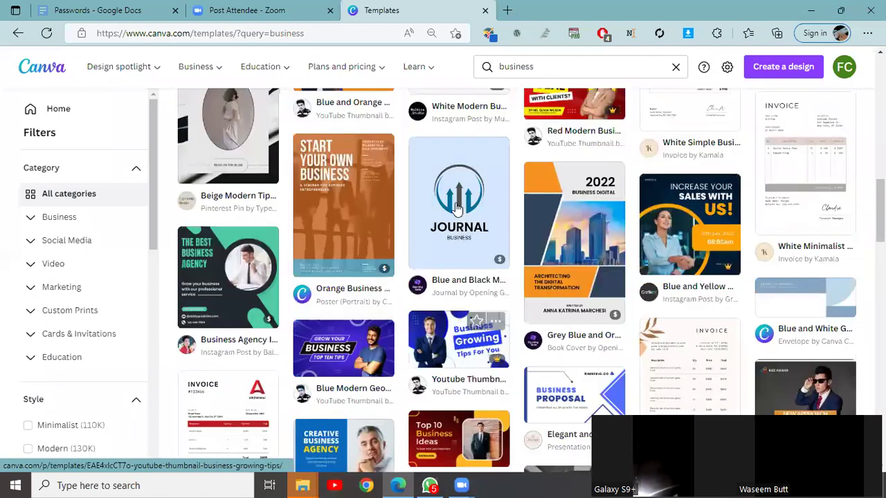
scroll(233, 216, "down", 1)
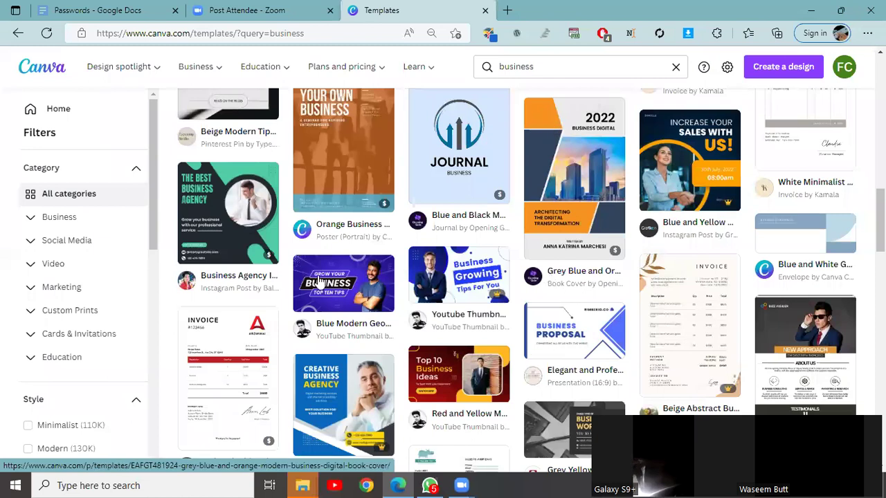
scroll(547, 332, "down", 3)
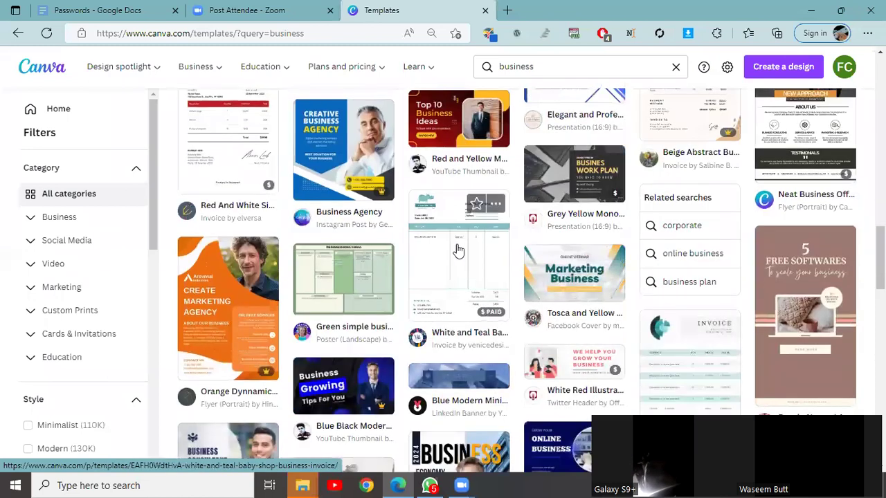
scroll(429, 249, "up", 3)
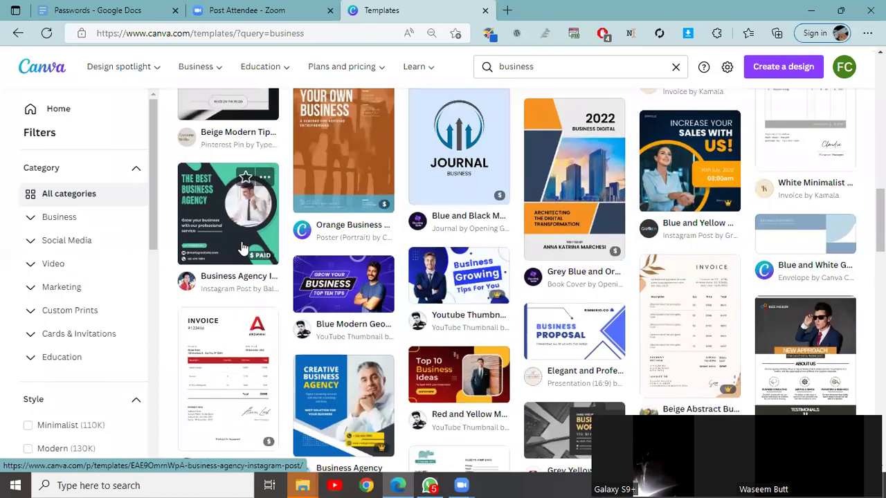
scroll(246, 248, "up", 1)
scroll(246, 247, "up", 6)
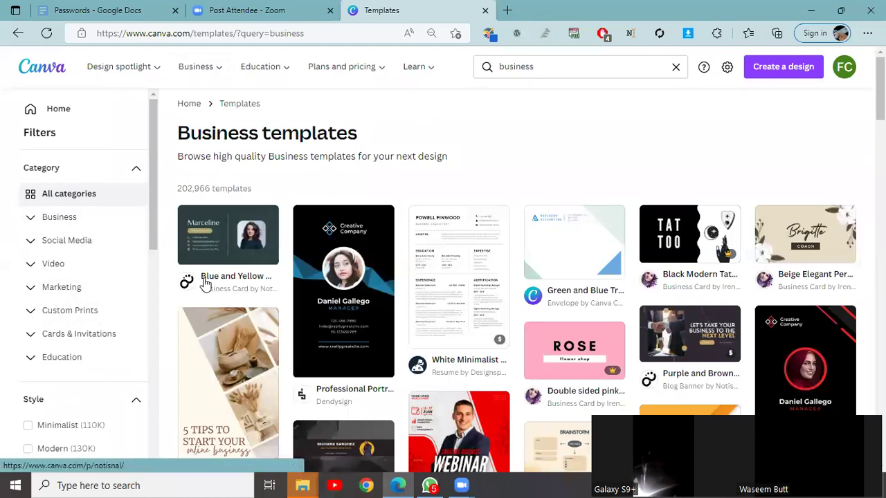
- Expand the Business category in the filters and narrow the templates to Resume
left_click(48, 226)
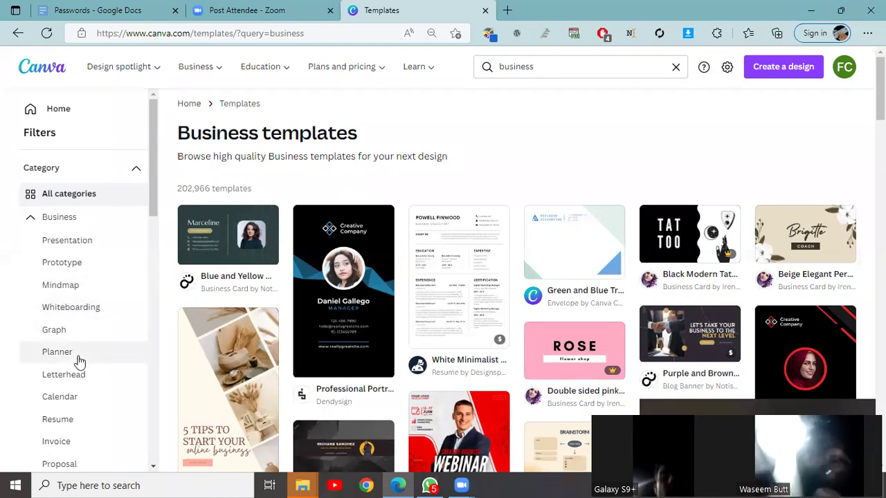
scroll(79, 362, "down", 1)
scroll(79, 354, "down", 2)
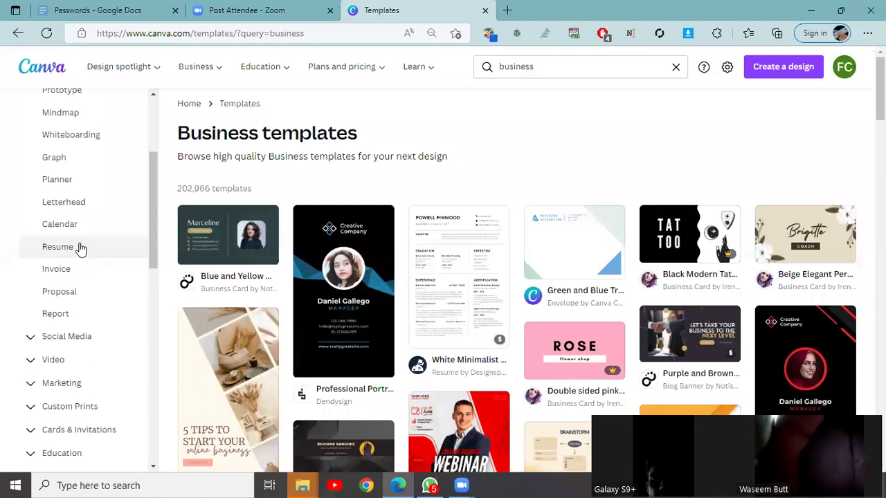
left_click(57, 247)
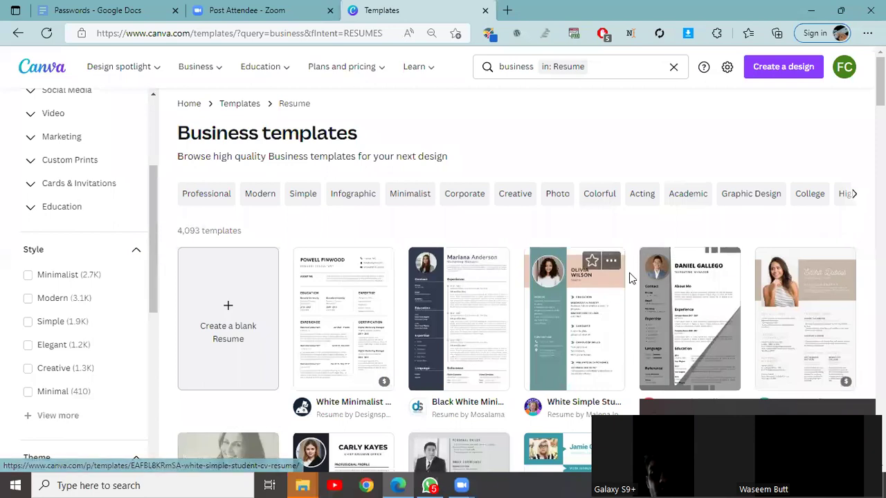
- Preview the White Black Simple Resume Template from the resume results and open it for customizing
scroll(633, 277, "down", 2)
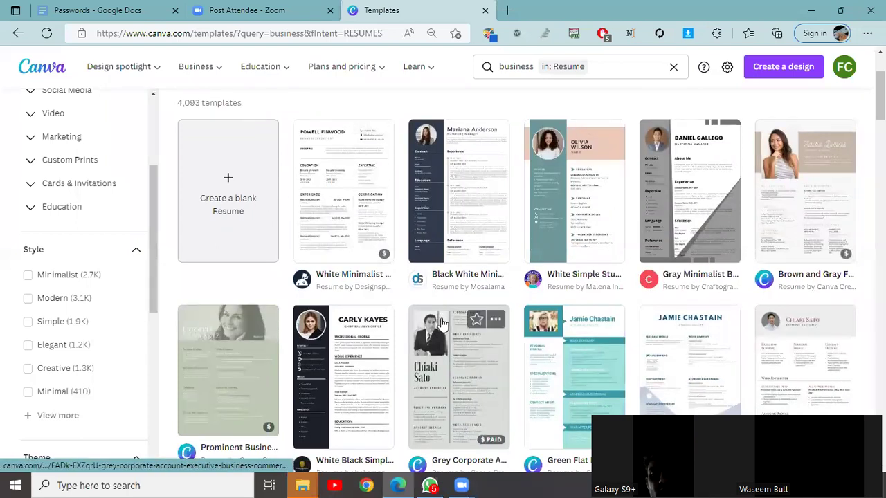
scroll(443, 324, "down", 2)
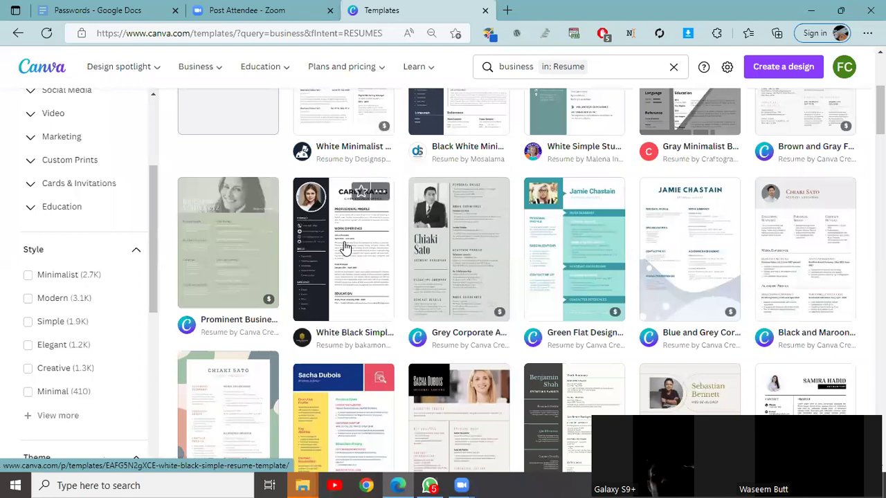
left_click(344, 248)
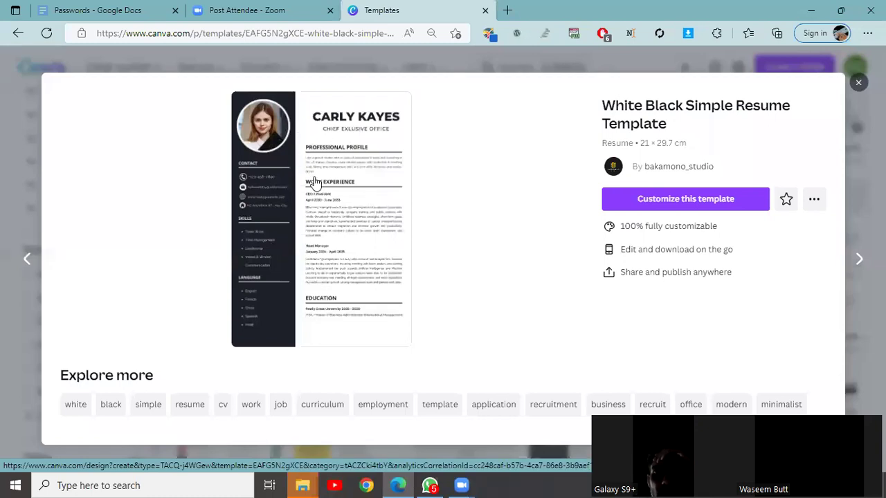
left_click(686, 200)
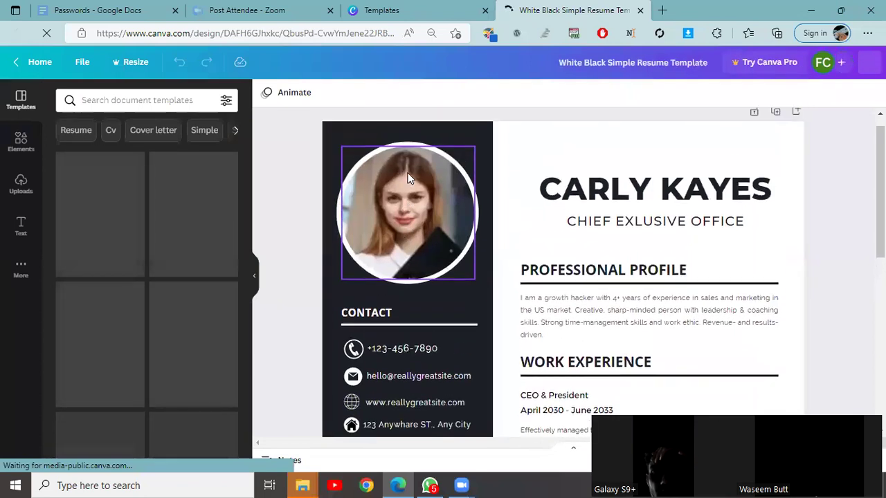
- Examine the resume's editable photo, name heading and profile text, and look over its remaining sections down to the page end
left_click(408, 178)
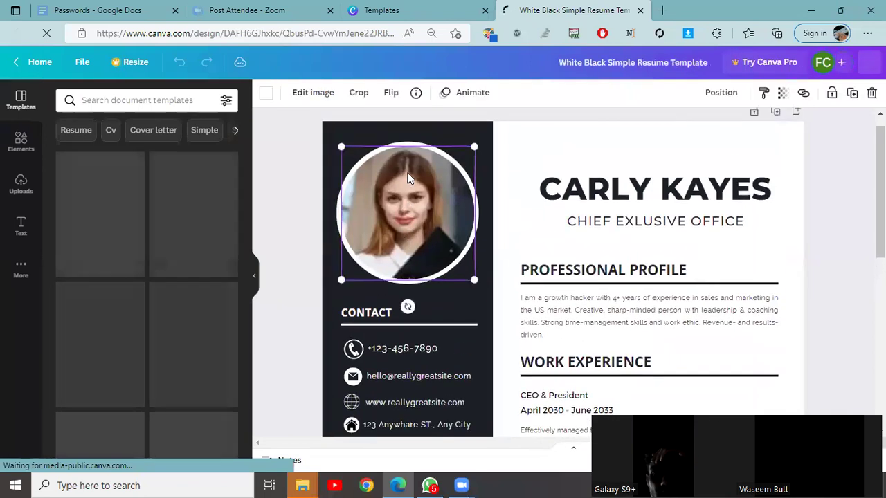
left_click(645, 199)
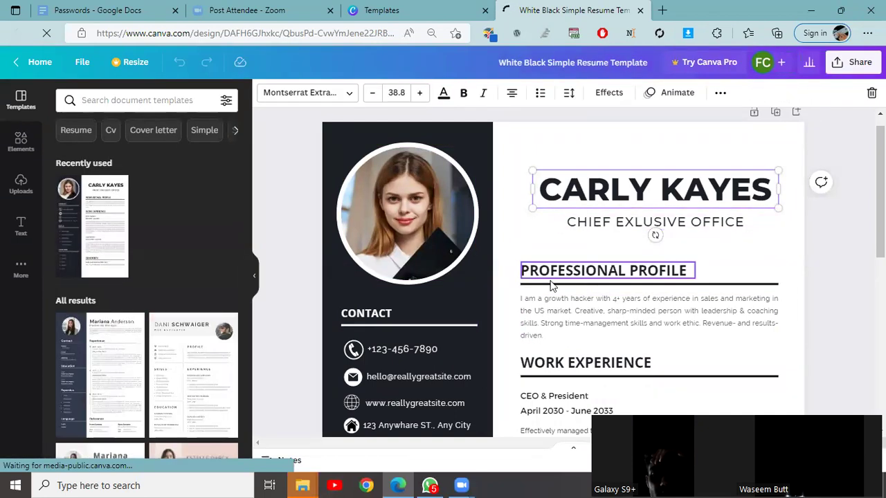
scroll(637, 282, "down", 1)
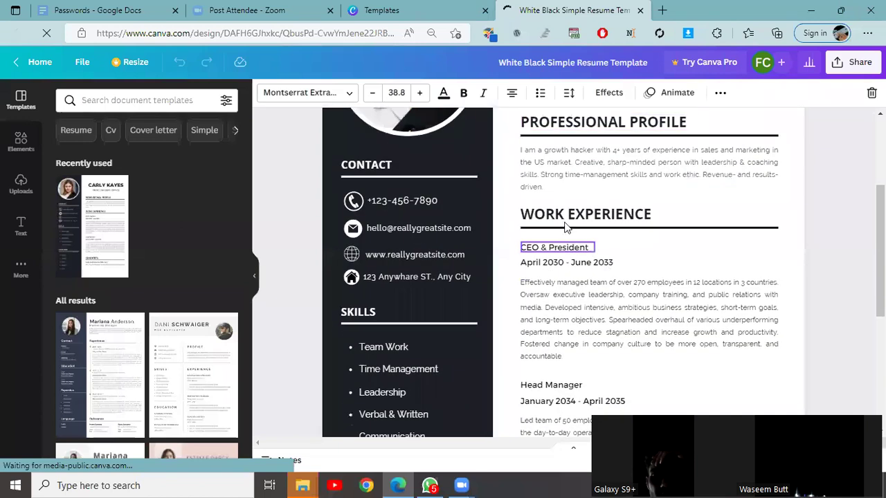
scroll(656, 231, "down", 3)
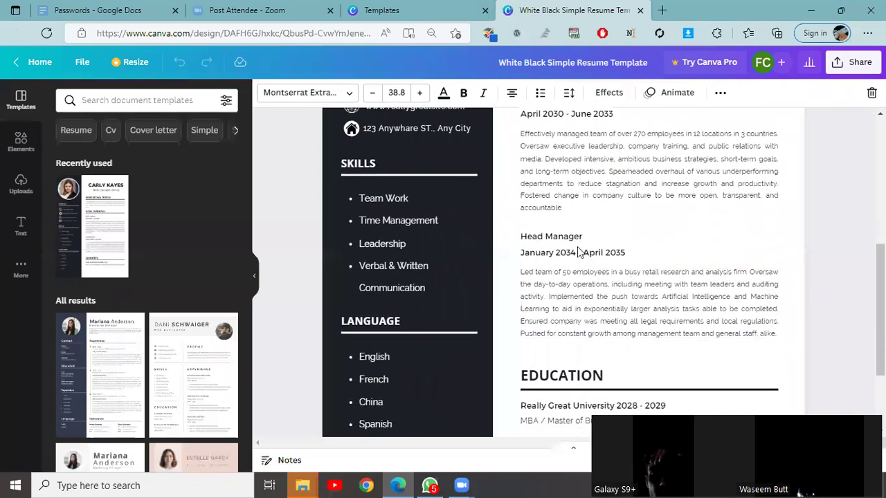
scroll(595, 277, "down", 2)
scroll(582, 304, "up", 3)
scroll(581, 277, "up", 3)
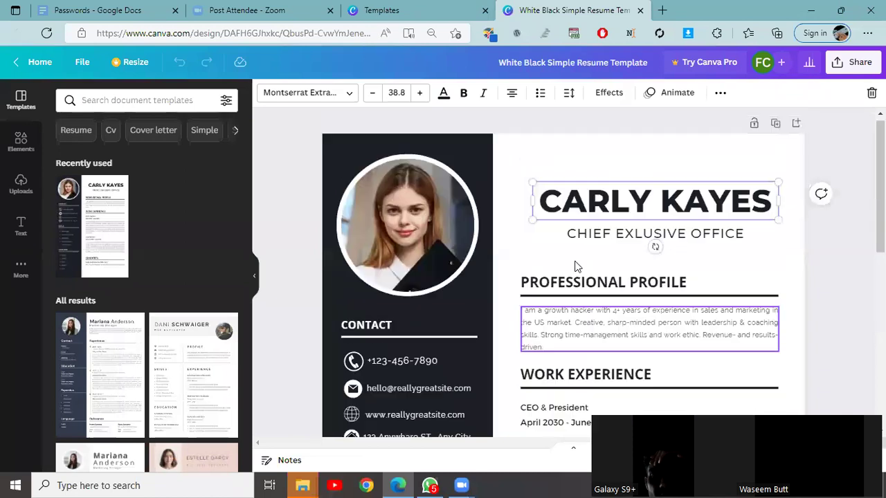
scroll(576, 304, "down", 1)
left_click(580, 234)
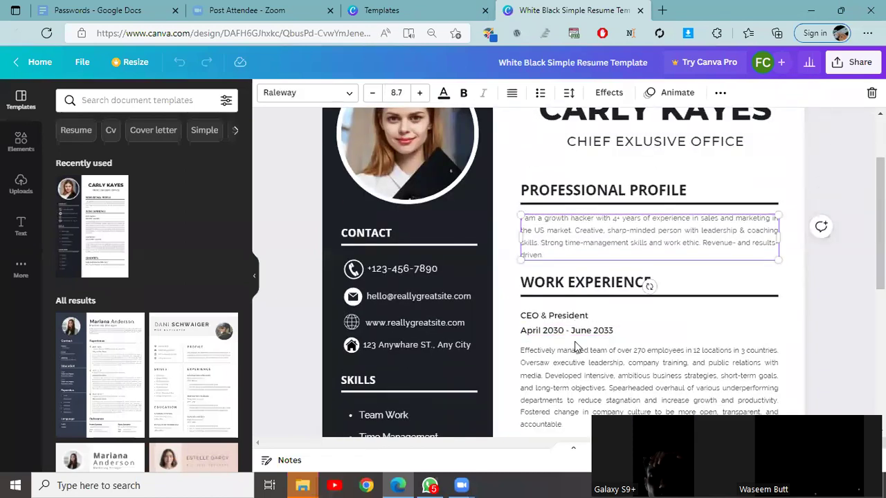
scroll(574, 346, "down", 5)
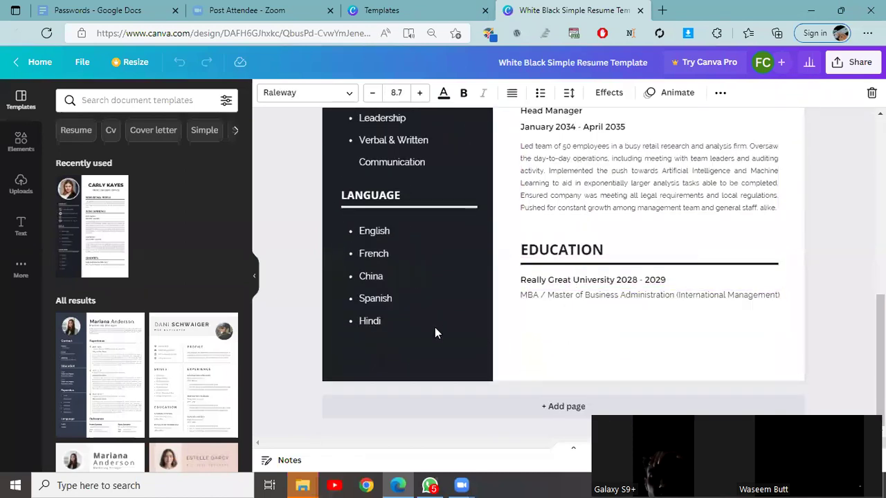
- Delete the LANGUAGE heading with its underline and the bulleted list of languages from the resume's dark column
left_click(380, 197)
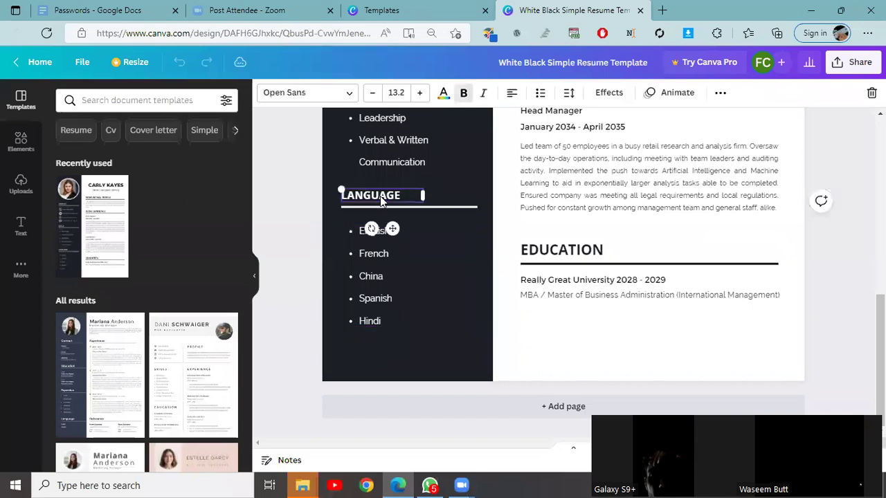
key("Delete")
left_click(362, 254)
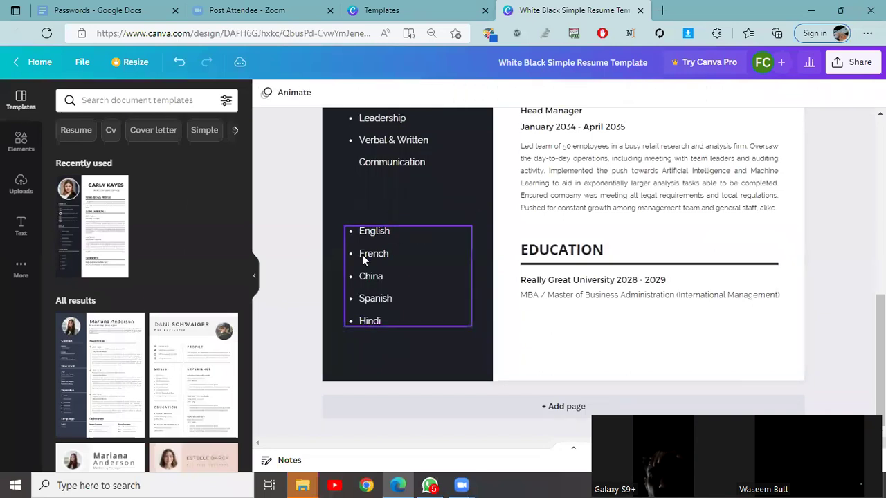
key("Delete")
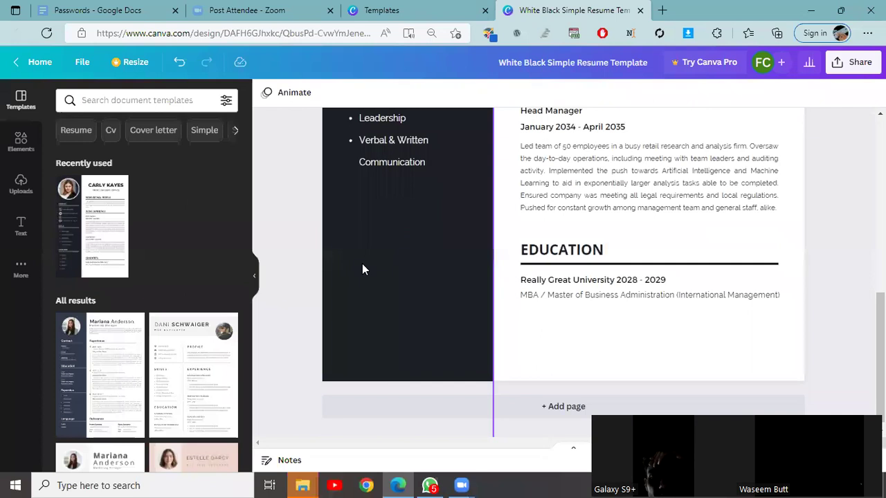
- Look over the edited resume, return to the Templates page and close the template preview to show the resume results
scroll(362, 270, "up", 2)
scroll(435, 263, "down", 1)
scroll(420, 288, "up", 4)
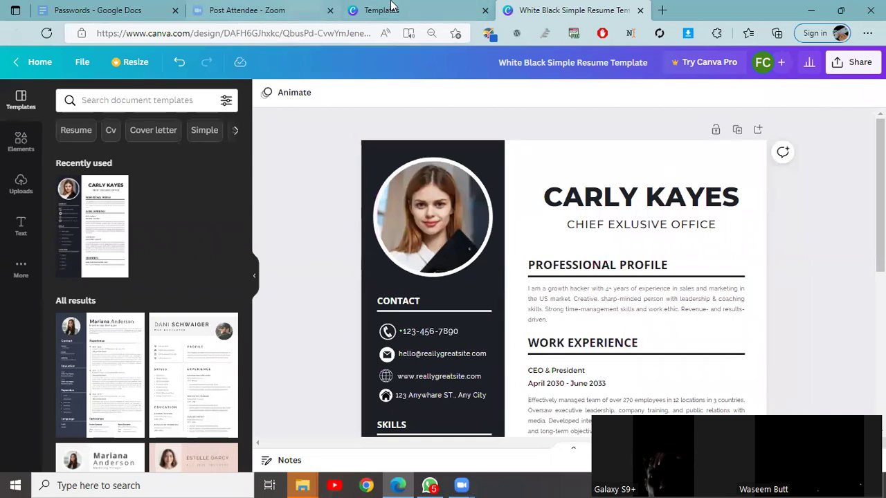
left_click(391, 7)
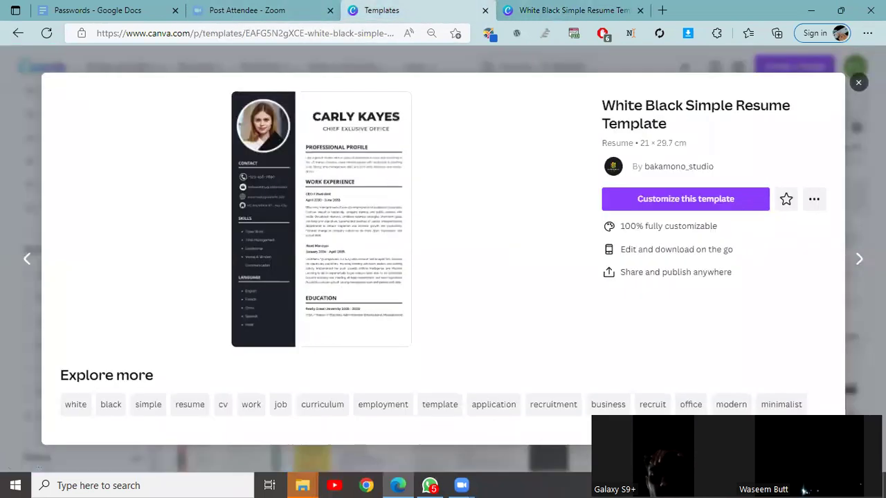
left_click(858, 82)
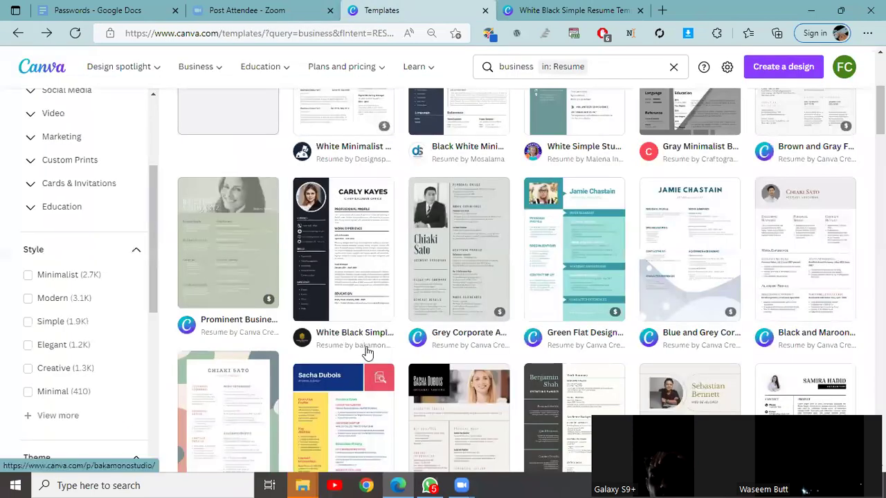
scroll(365, 352, "up", 4)
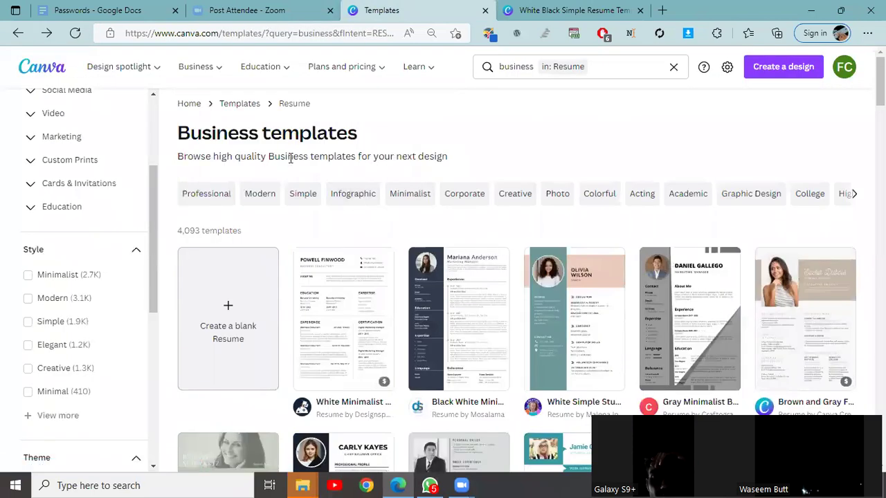
- Expand the Social Media category and limit the business templates to the Facebook Post format
scroll(61, 259, "up", 3)
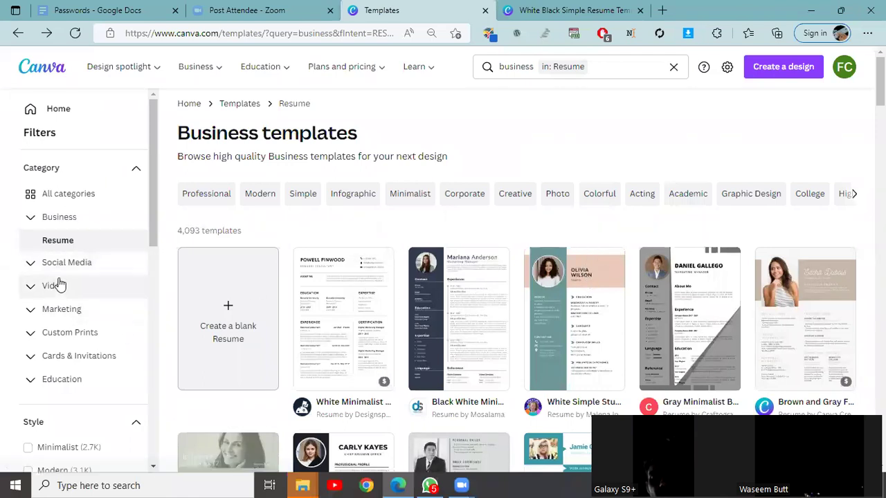
scroll(59, 277, "down", 1)
left_click(60, 207)
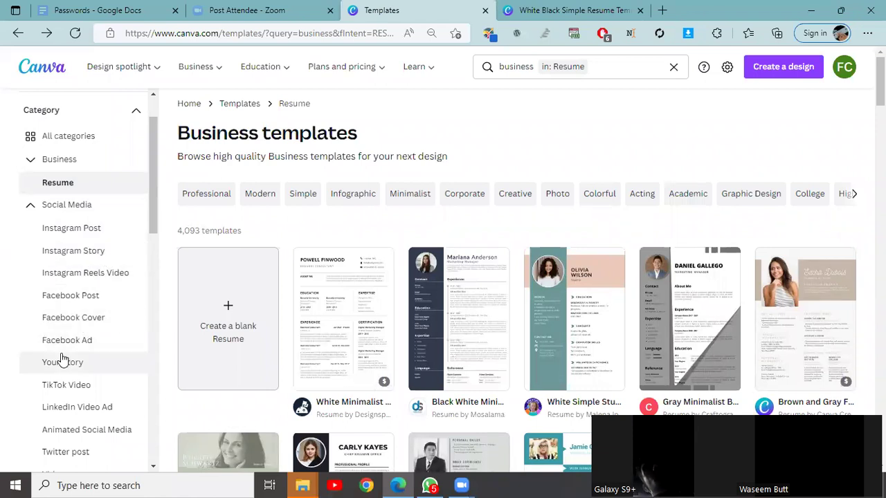
scroll(85, 293, "down", 2)
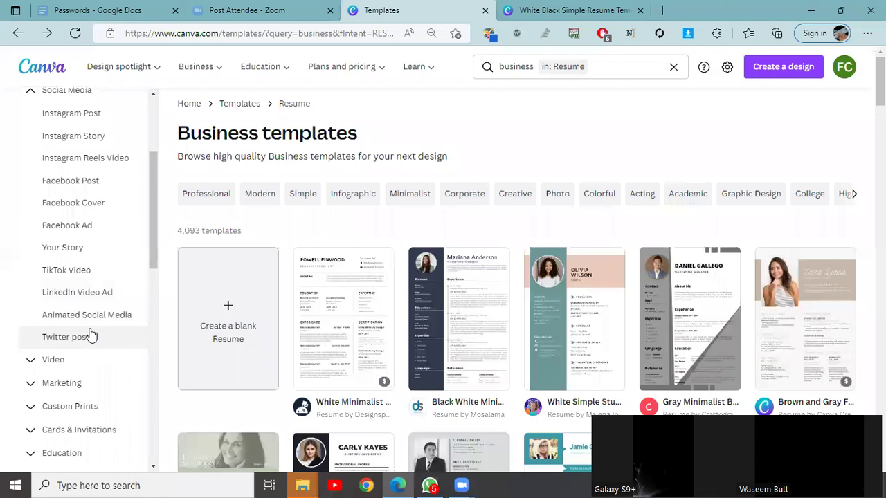
scroll(91, 335, "up", 1)
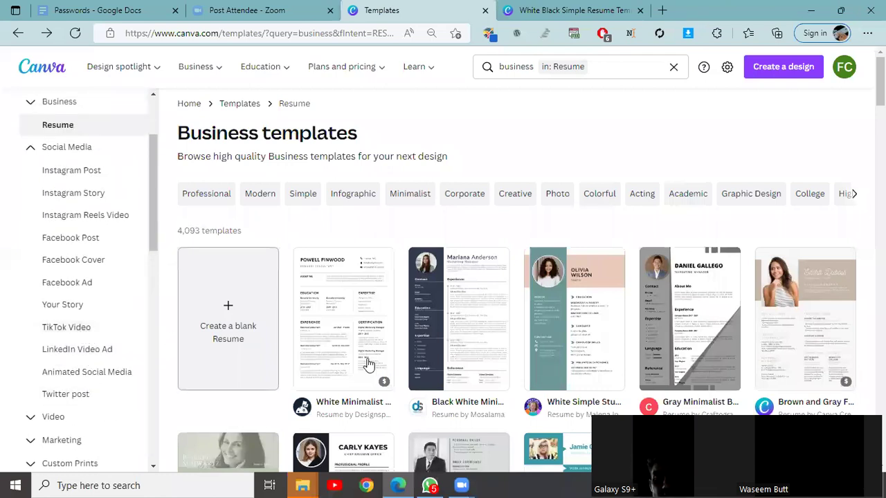
scroll(360, 339, "down", 1)
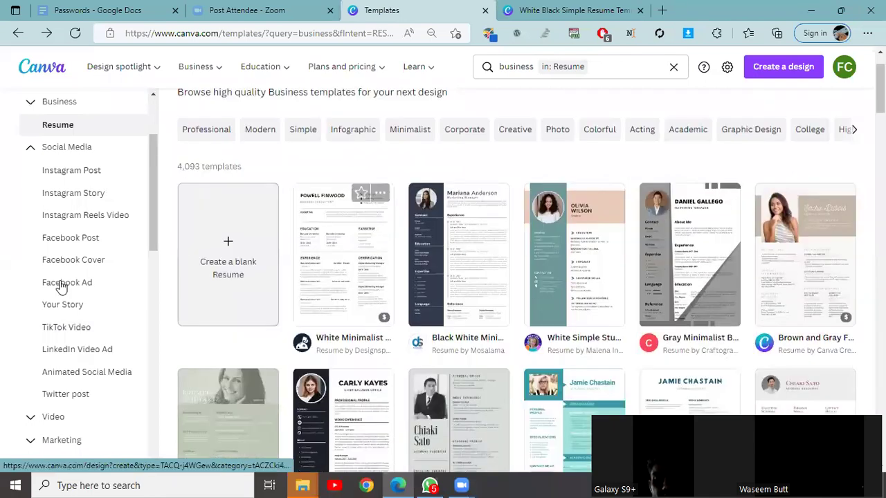
left_click(72, 248)
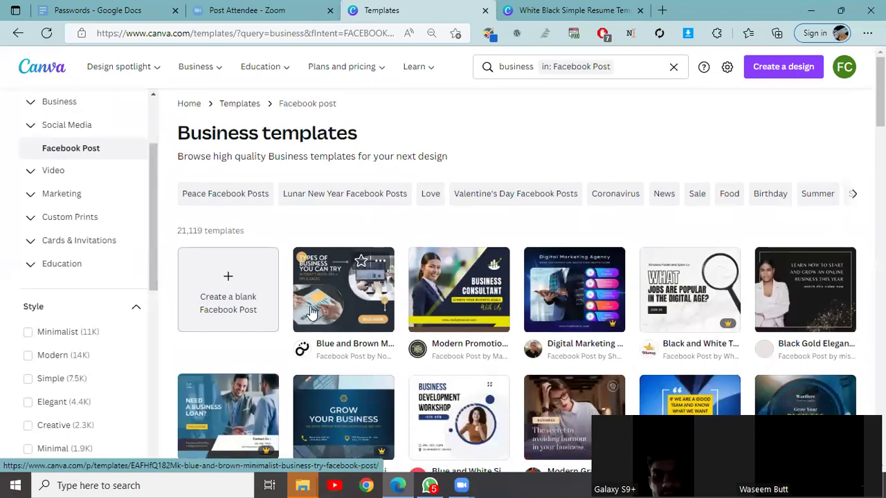
- Look through the business Facebook Post templates and check the Pro marking on the Grow Your Business thumbnail
scroll(415, 329, "down", 1)
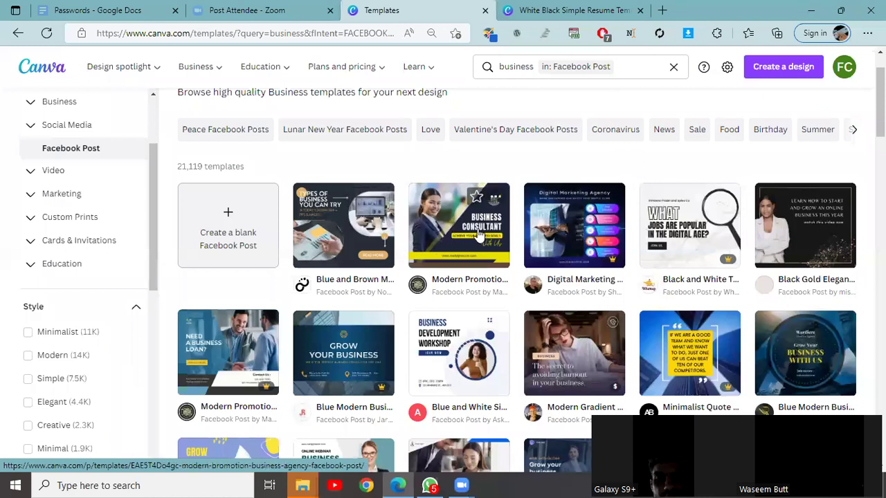
scroll(450, 353, "down", 2)
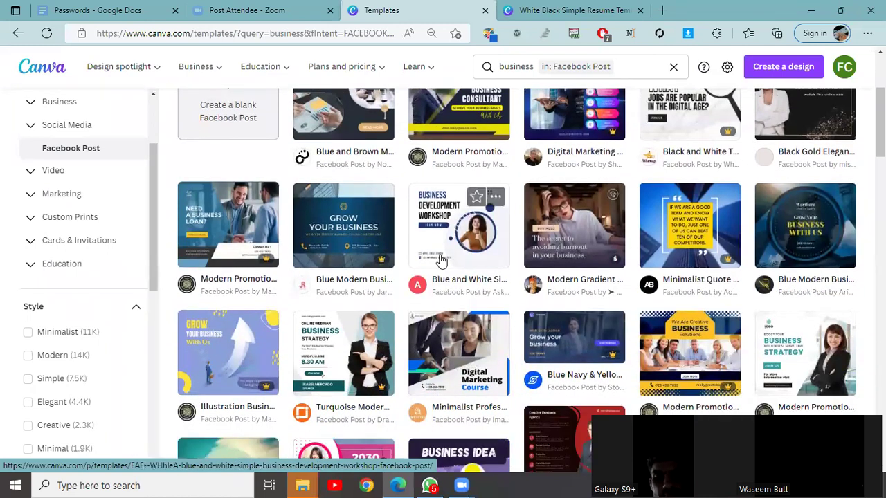
scroll(441, 260, "up", 1)
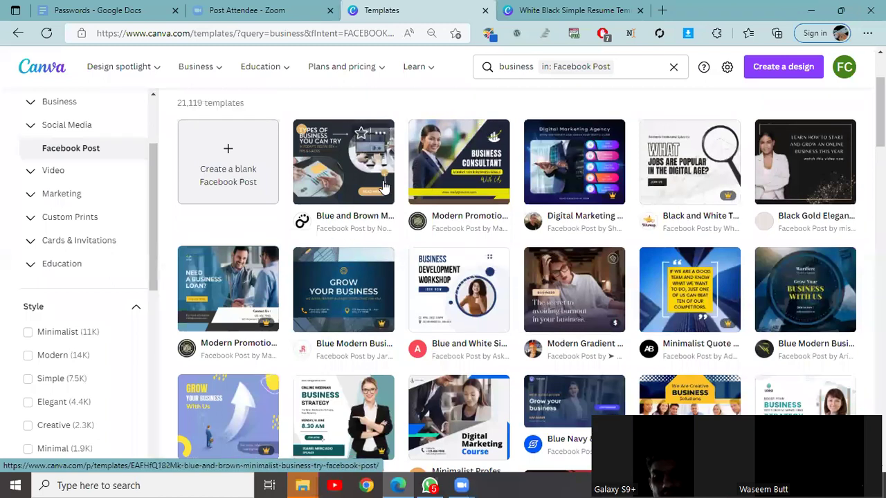
key("ctrl+plus")
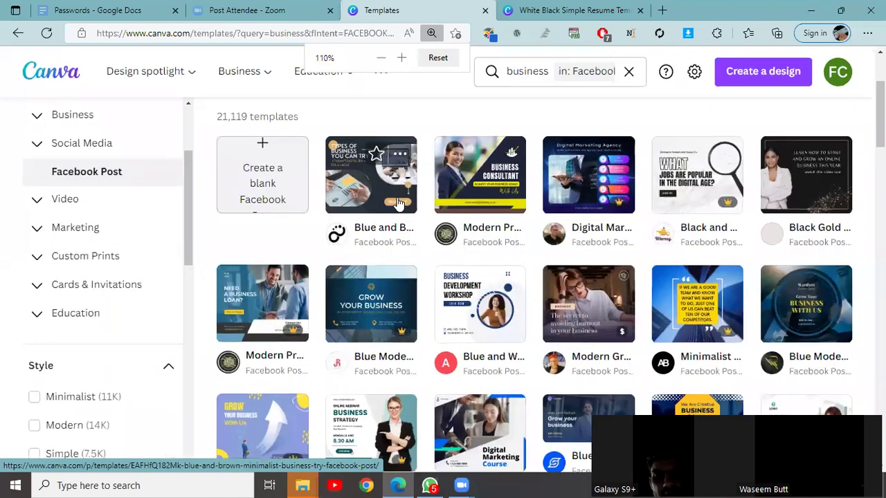
key("ctrl+minus")
key("ctrl+minus")
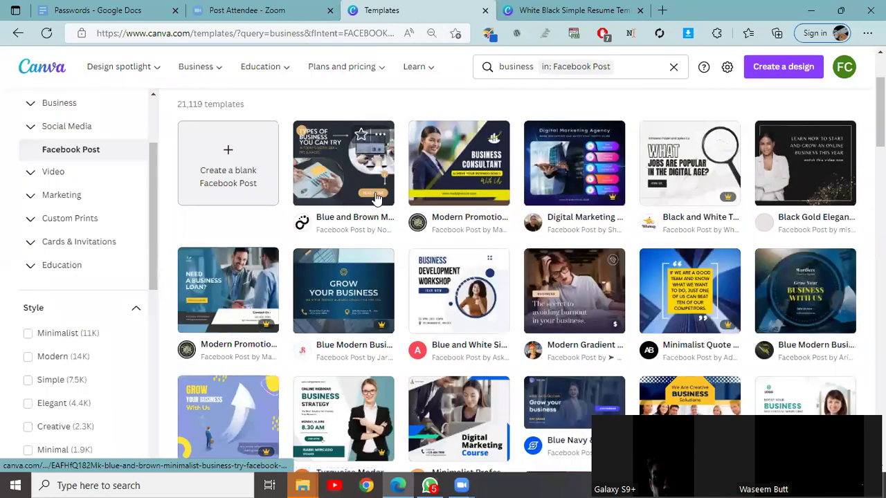
scroll(405, 301, "down", 1)
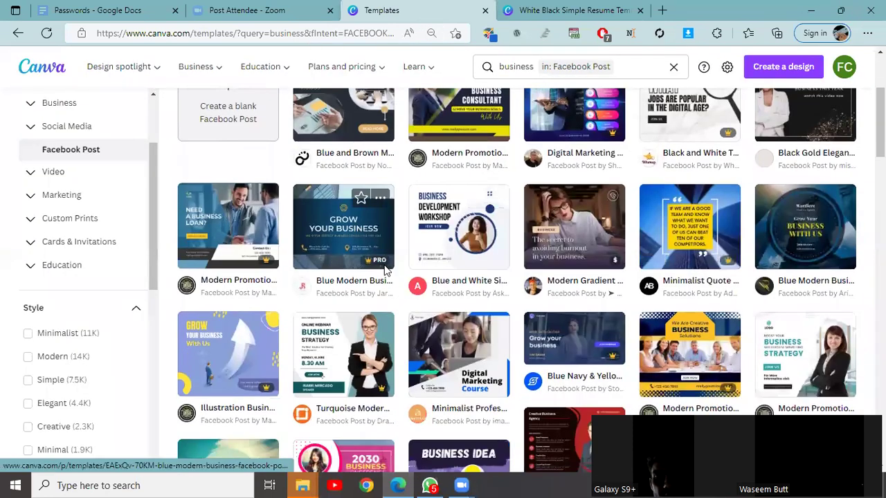
mouse_move(367, 269)
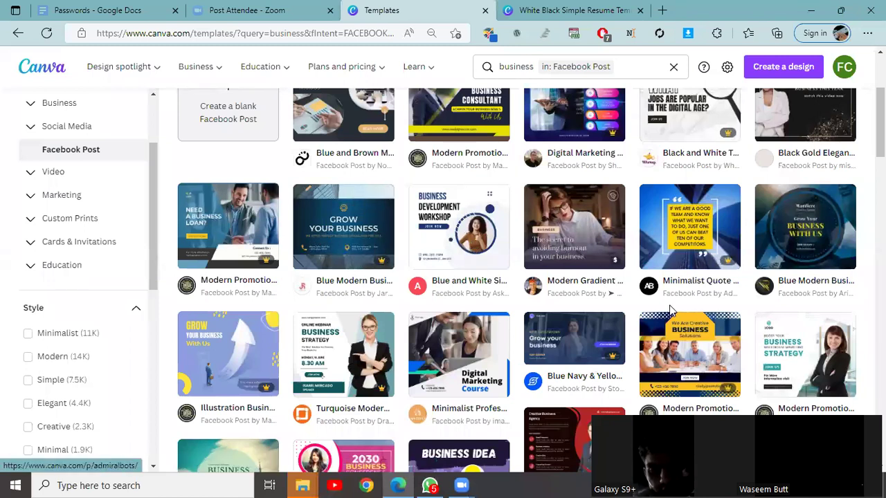
scroll(468, 229, "down", 3)
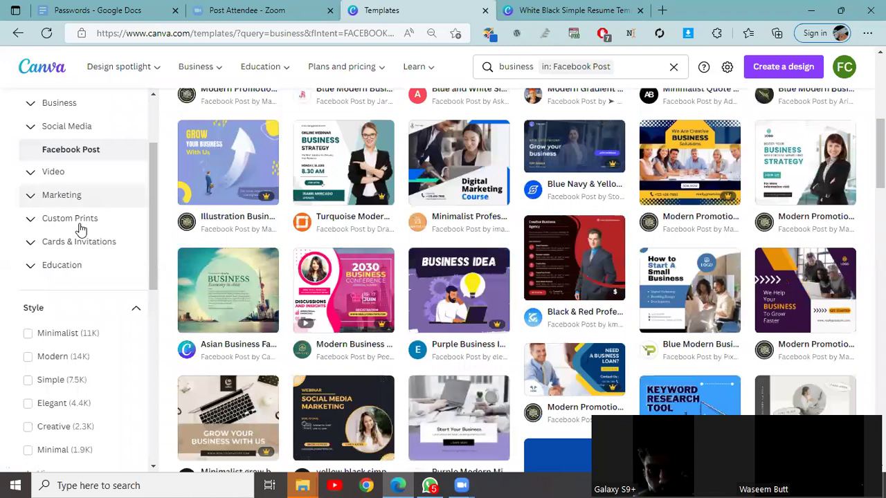
- Expand the Video category to view its formats, and filter the Facebook Post templates by the Minimalist style
scroll(59, 236, "up", 1)
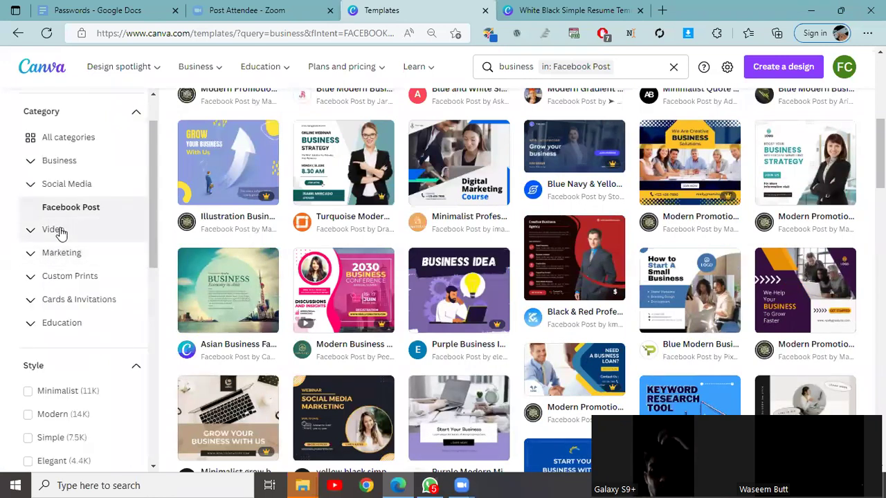
left_click(59, 229)
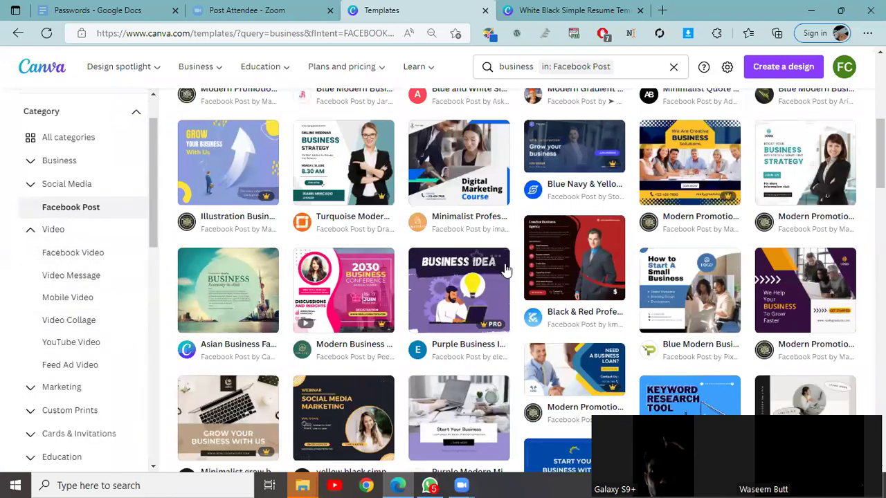
scroll(72, 311, "down", 4)
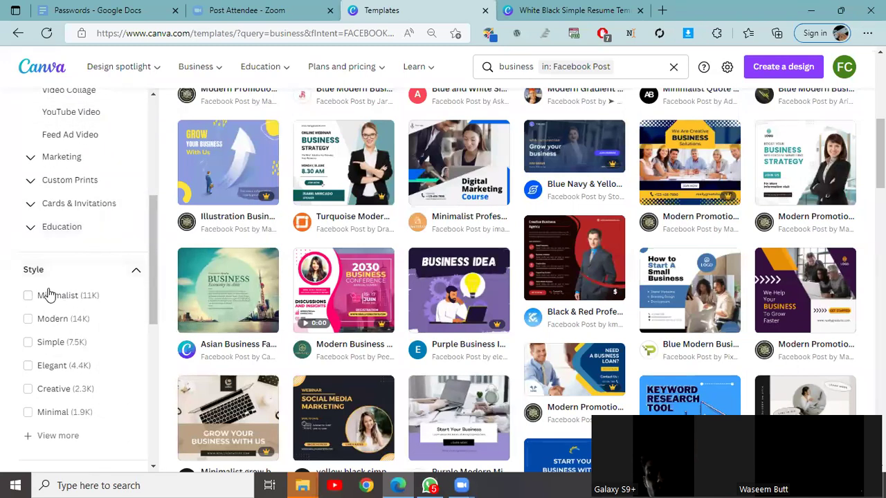
scroll(44, 286, "down", 1)
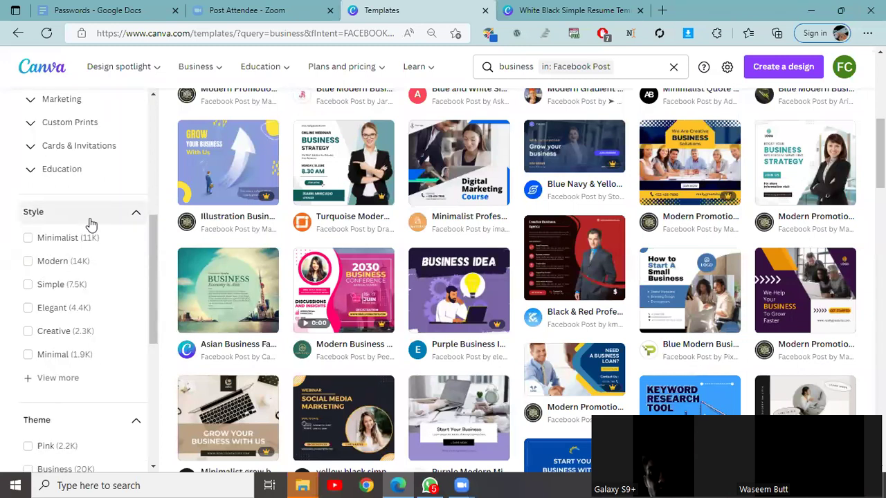
left_click(28, 238)
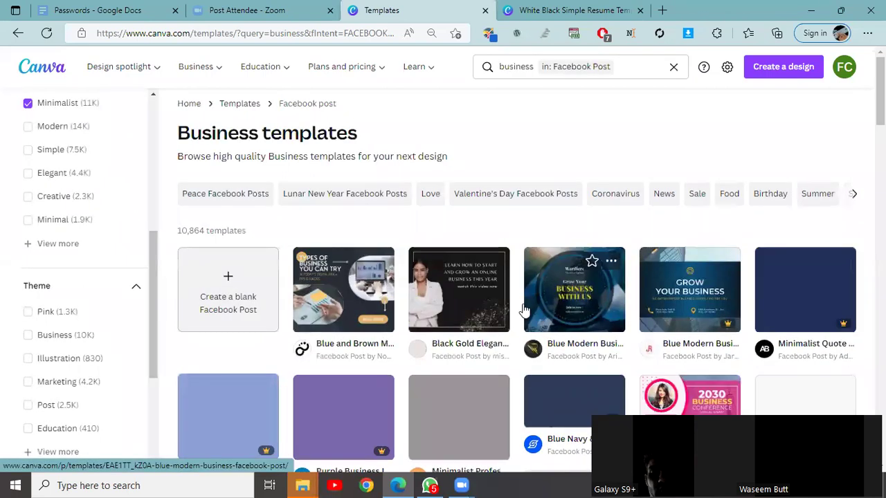
scroll(540, 312, "down", 2)
scroll(104, 346, "down", 2)
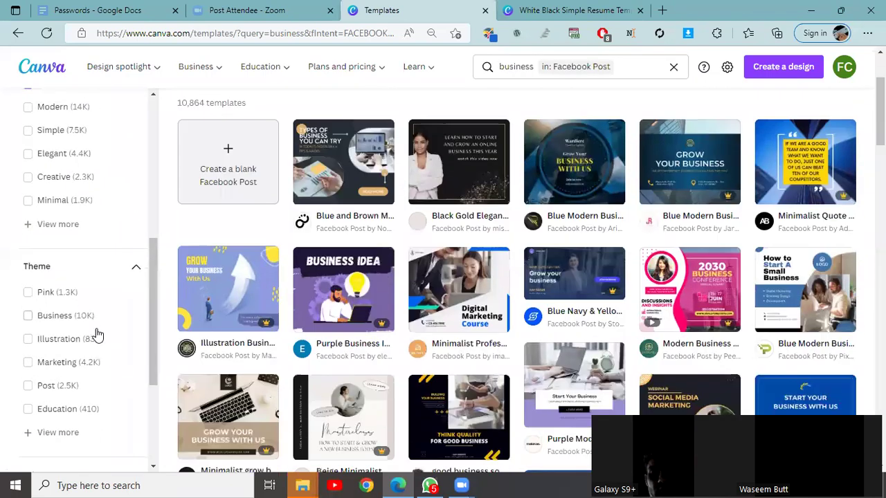
- Review the filter panel from the Clear all option down, and expand the full Style list to look through its options
scroll(79, 322, "up", 3)
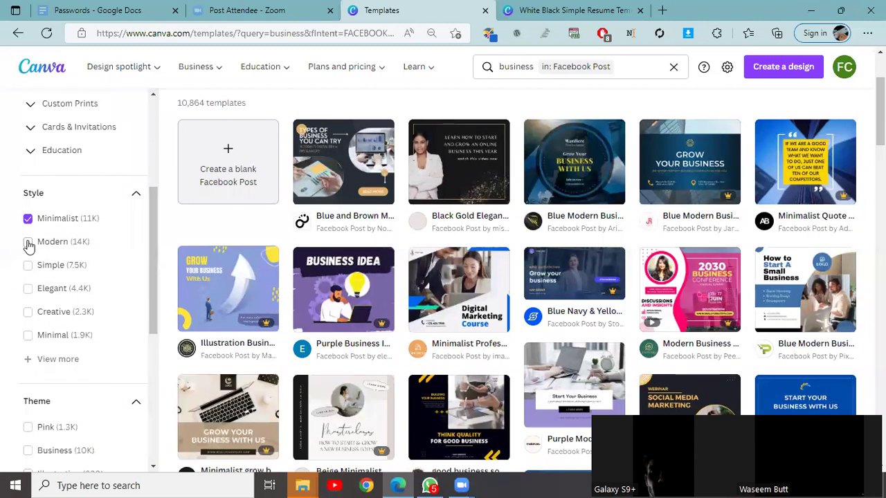
scroll(80, 167, "up", 4)
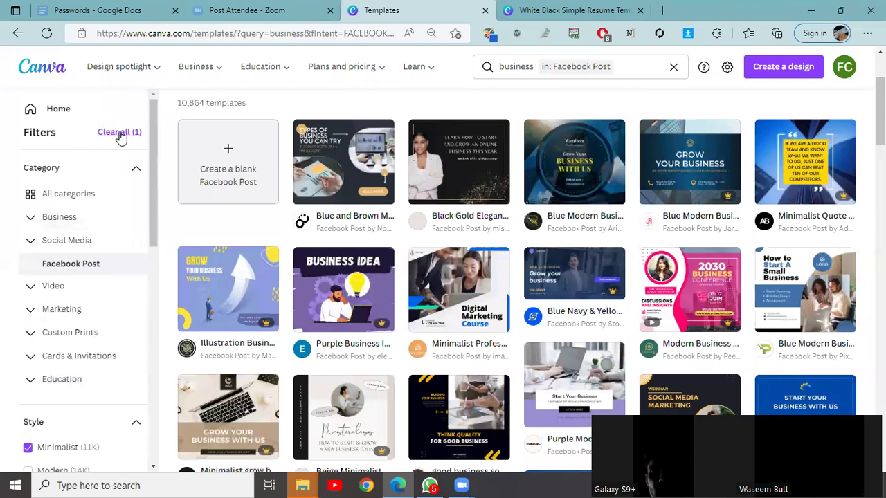
scroll(114, 198, "down", 3)
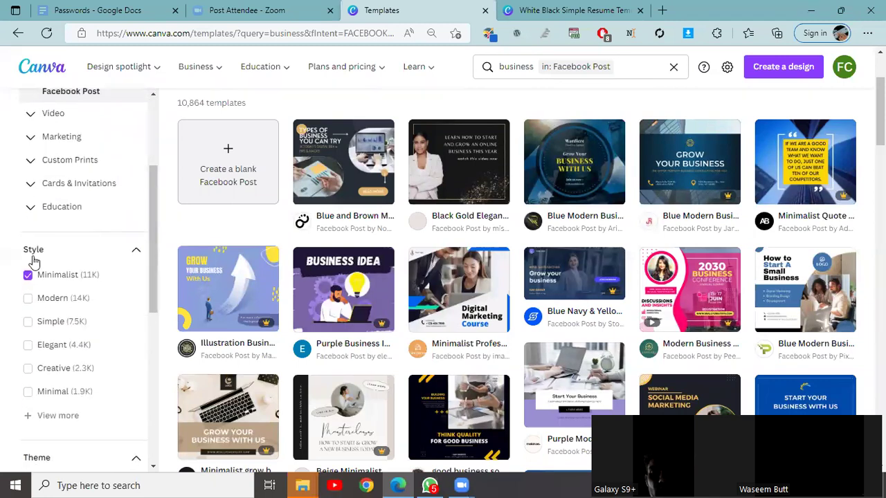
scroll(29, 277, "down", 2)
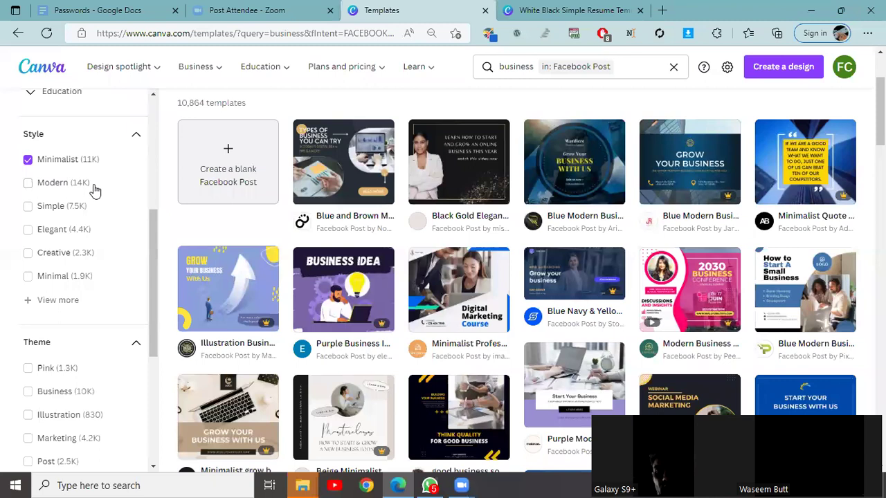
scroll(80, 243, "down", 2)
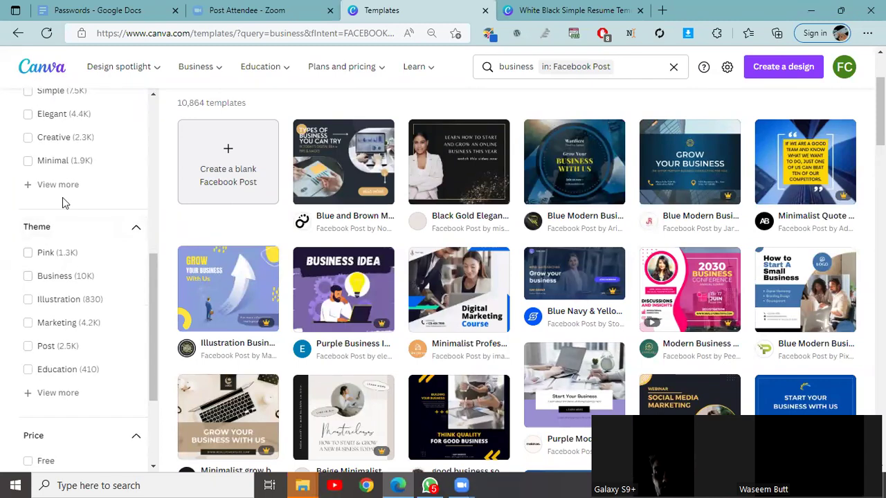
left_click(60, 192)
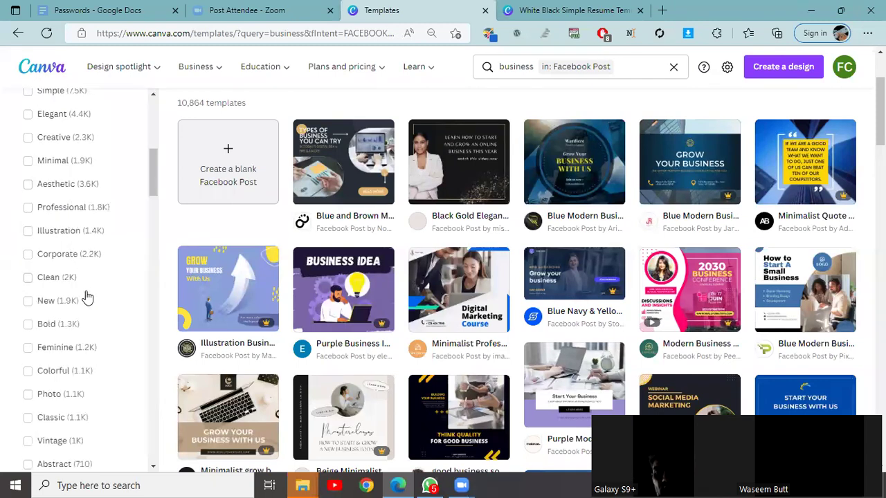
scroll(70, 277, "down", 3)
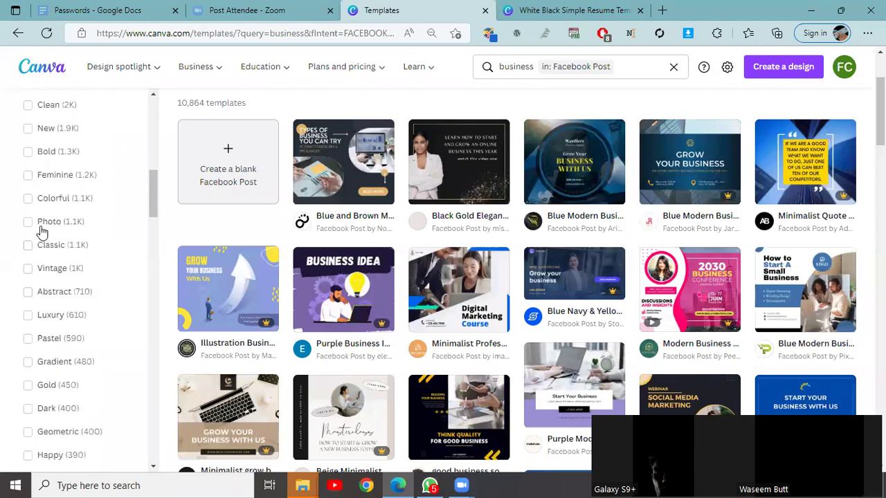
scroll(63, 242, "down", 8)
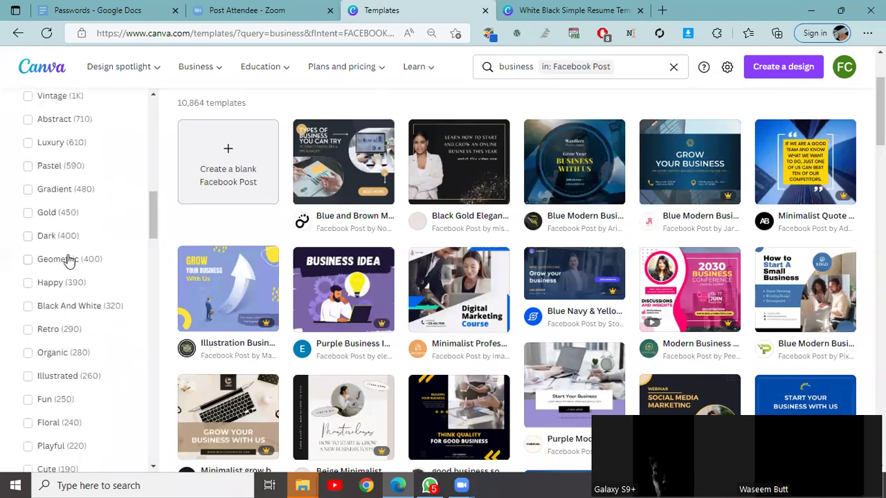
scroll(65, 332, "down", 10)
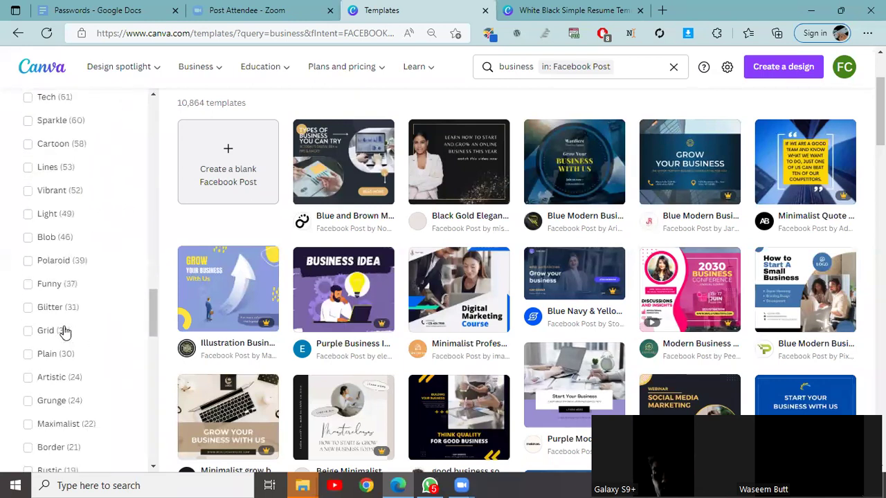
- Filter the Minimalist Facebook Post templates by the Post theme and look over the results
scroll(64, 332, "down", 3)
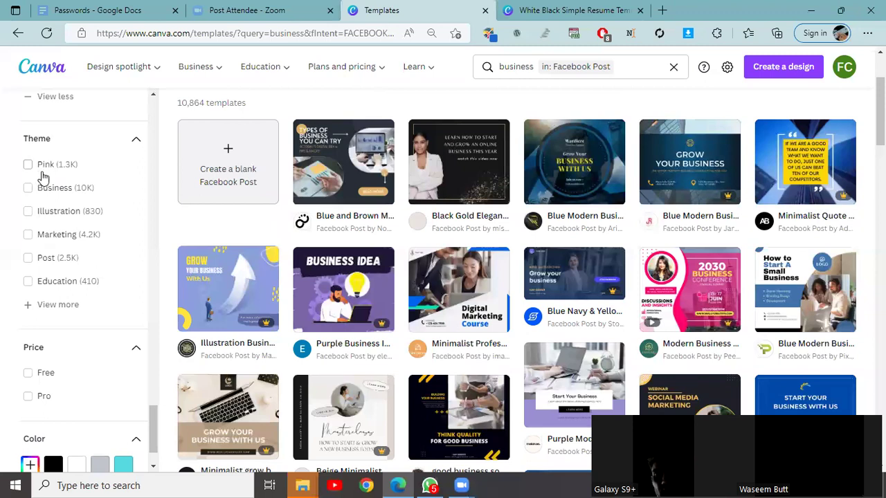
left_click(28, 259)
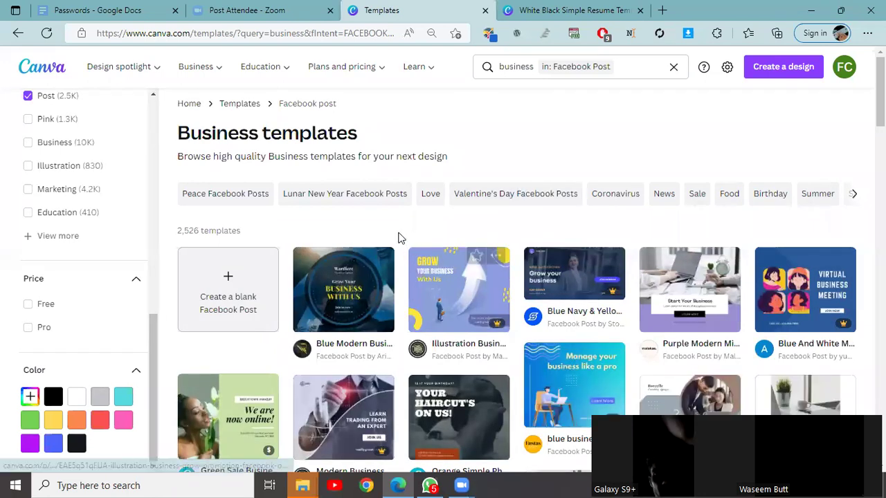
scroll(398, 238, "down", 2)
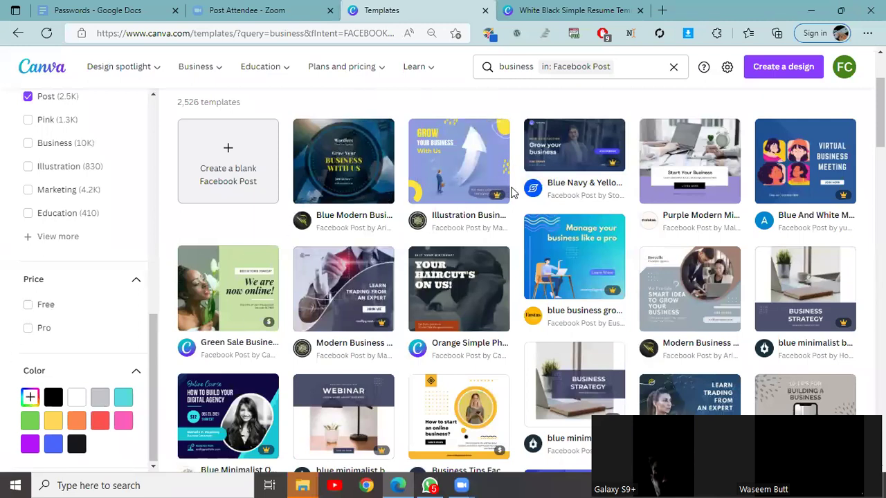
- Restrict the template results to the Free price option, then look over the results and the available color filters
left_click(28, 306)
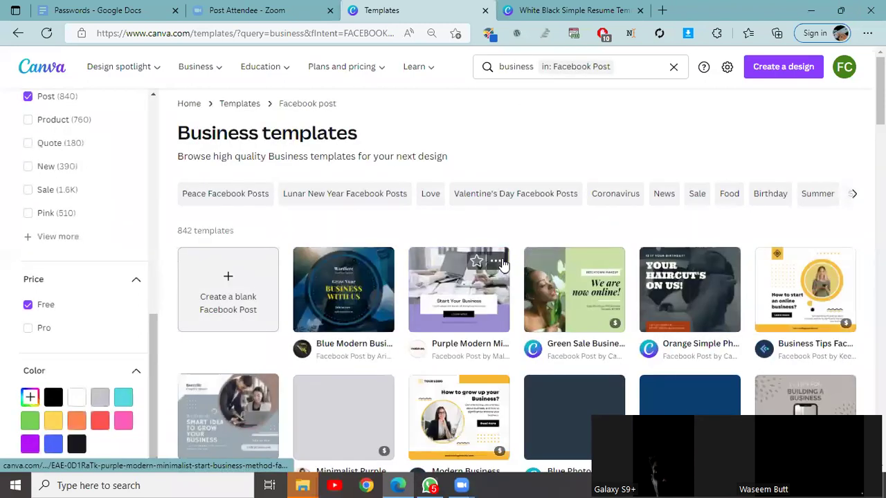
scroll(503, 265, "down", 2)
scroll(503, 265, "down", 1)
scroll(416, 291, "down", 3)
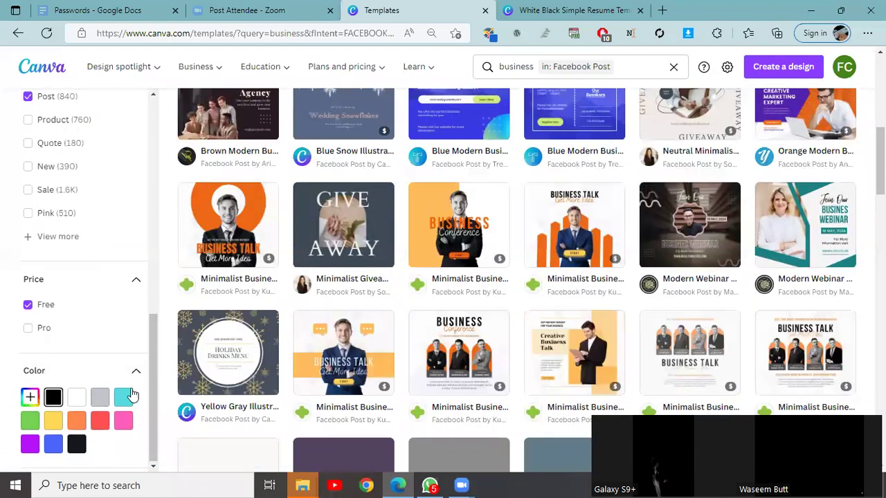
scroll(503, 278, "up", 5)
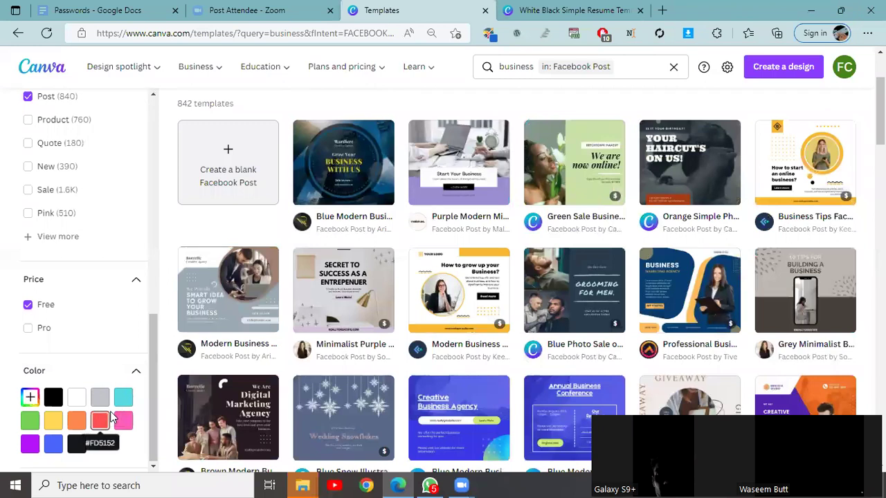
- Filter the free Minimalist Facebook Post templates by red #FD5152, look over the results, and switch the color filter to turquoise
left_click(109, 414)
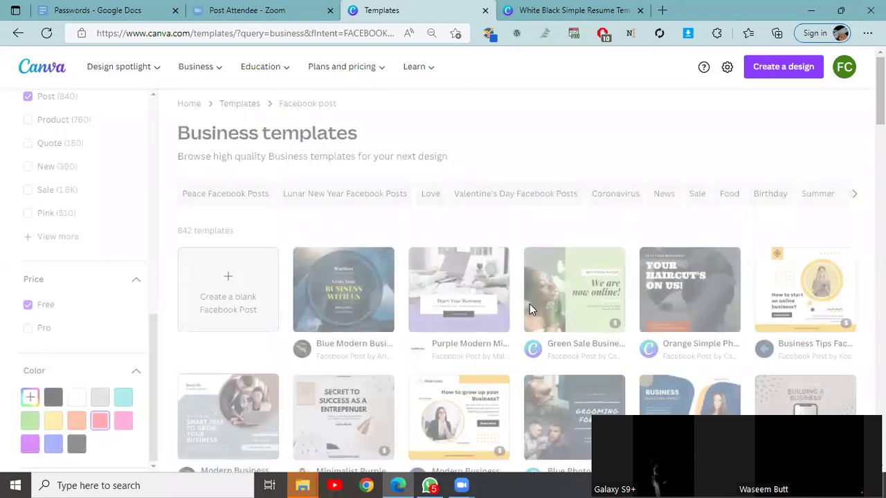
scroll(479, 320, "down", 1)
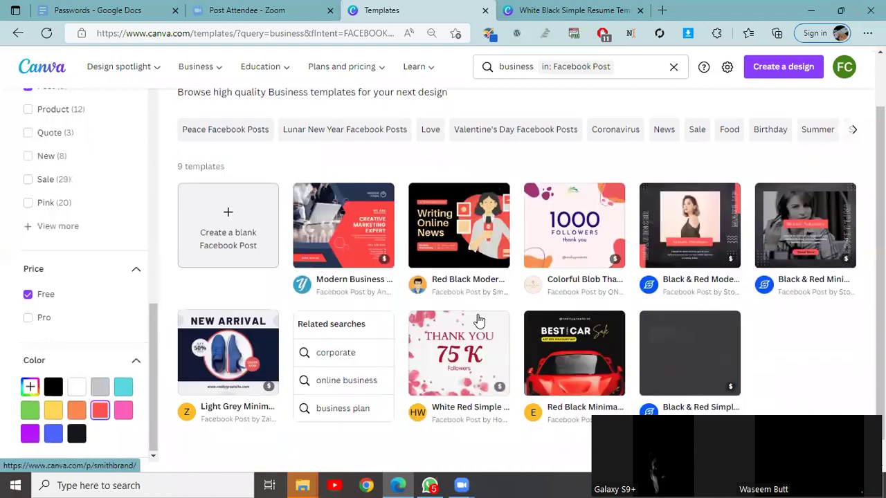
scroll(722, 293, "down", 1)
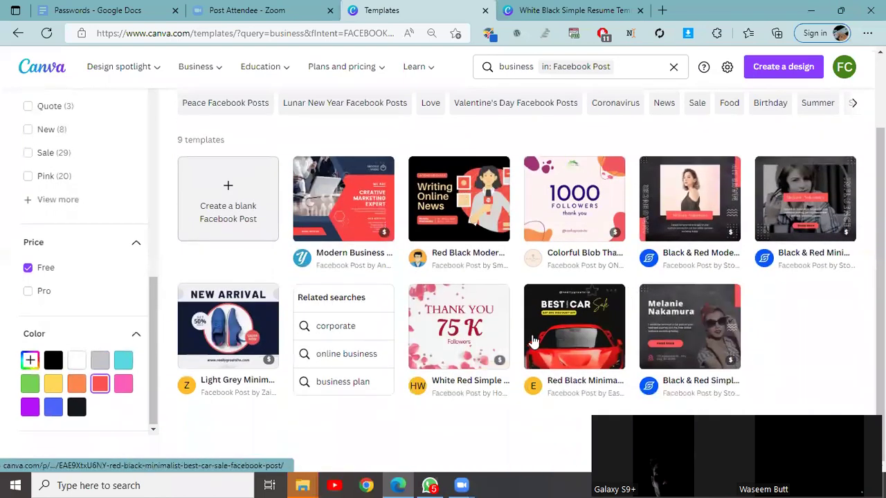
left_click(123, 361)
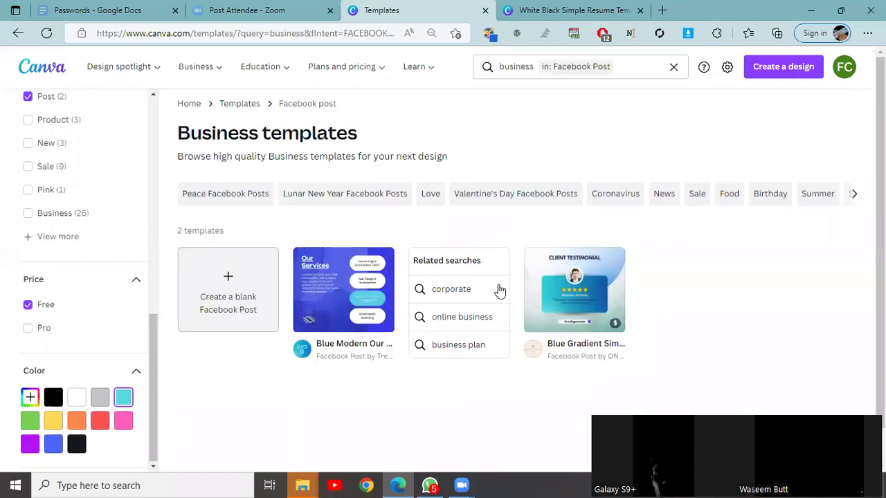
- Remove the Post theme filter from the turquoise results and clear all remaining template filters
scroll(44, 263, "up", 3)
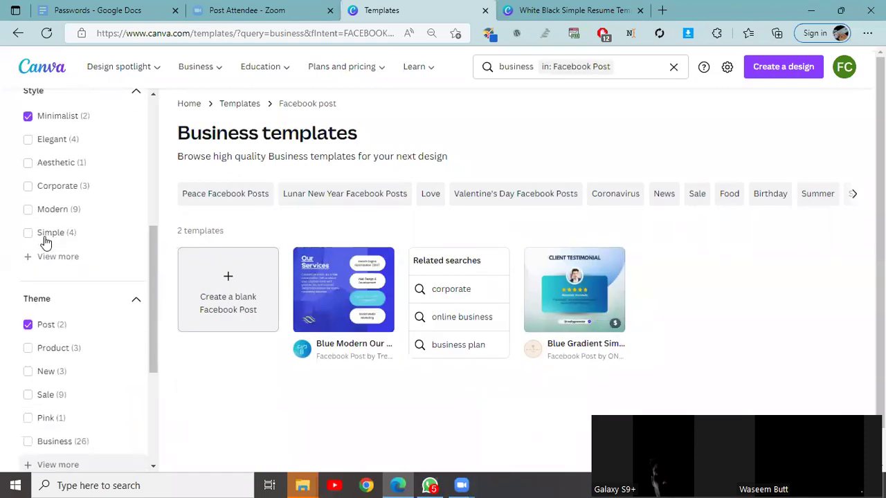
left_click(28, 325)
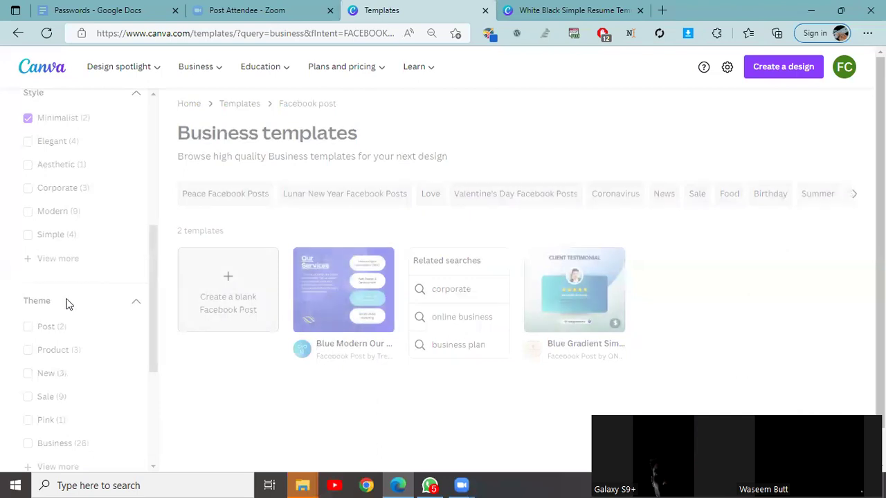
scroll(85, 188, "up", 5)
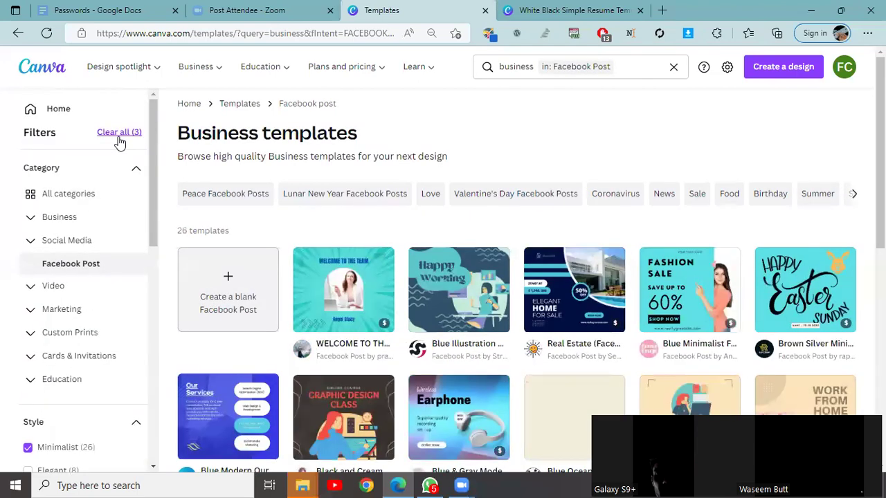
left_click(119, 136)
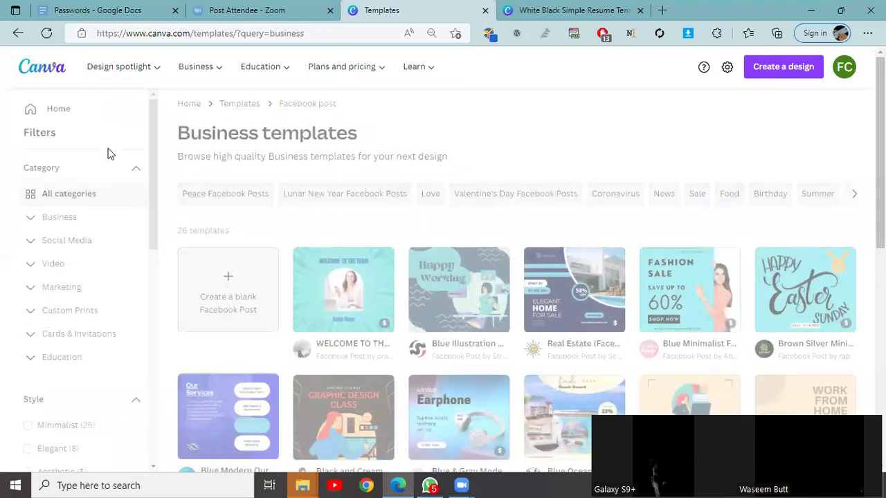
- Restrict the business templates across all categories to the Free price option and look over the results
scroll(85, 221, "down", 3)
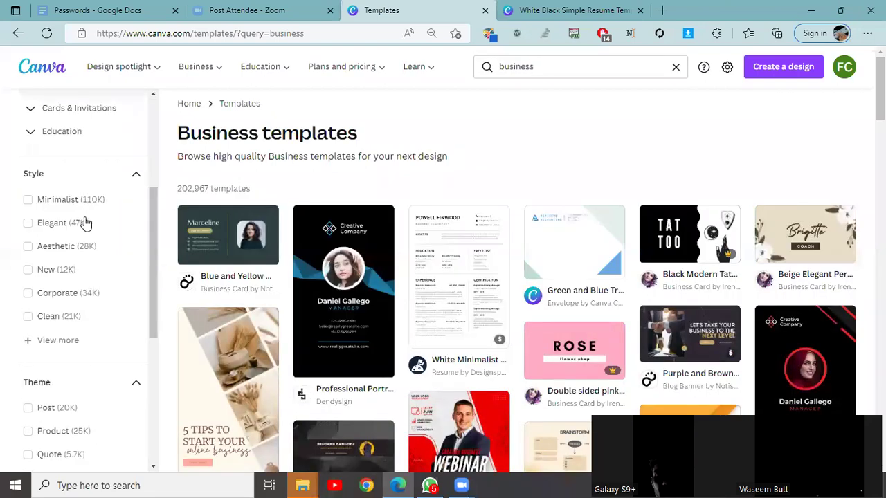
scroll(84, 222, "down", 5)
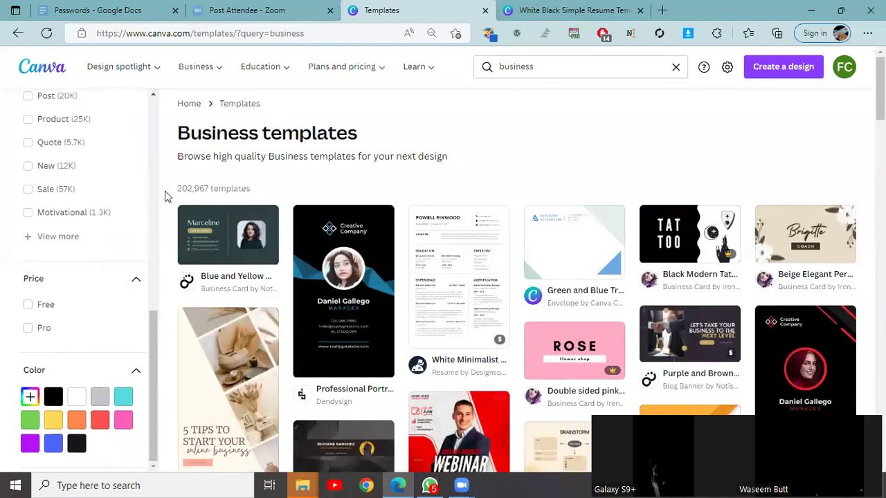
left_click(28, 305)
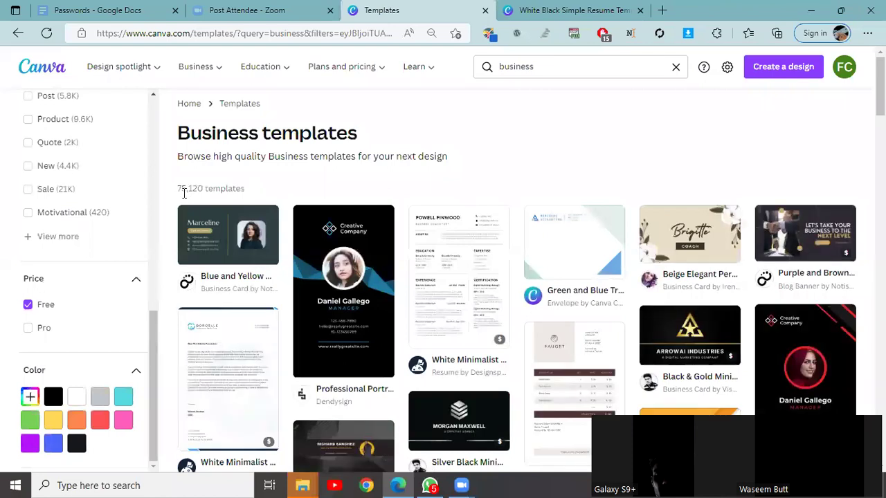
scroll(441, 284, "down", 1)
scroll(475, 200, "up", 1)
scroll(406, 287, "down", 2)
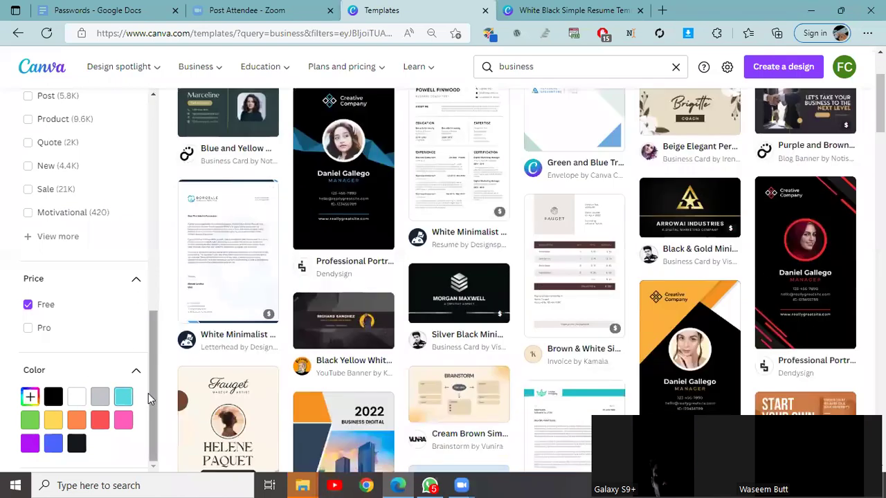
- Filter the free business templates by the turquoise color and browse the matching designs
left_click(123, 396)
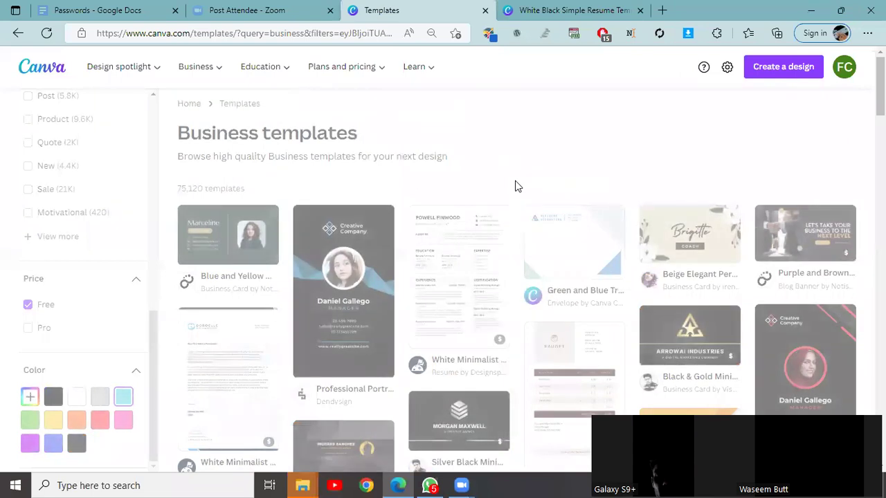
scroll(554, 277, "down", 2)
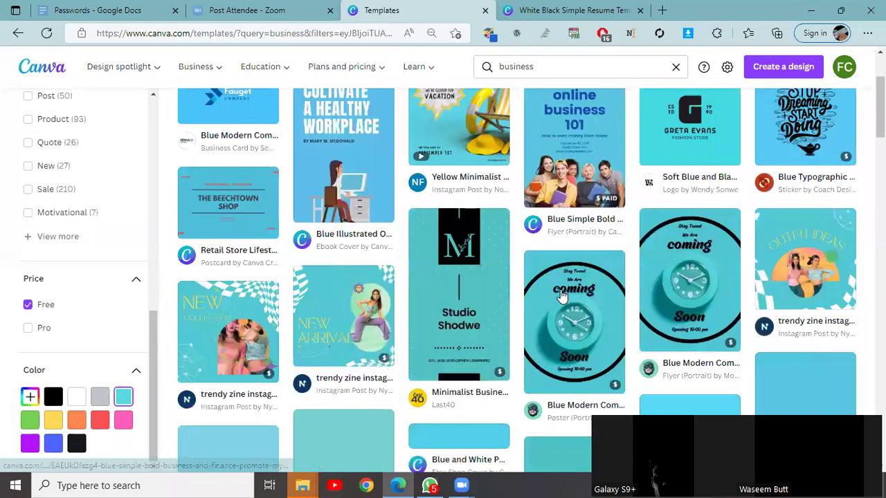
scroll(560, 297, "down", 5)
scroll(558, 297, "up", 8)
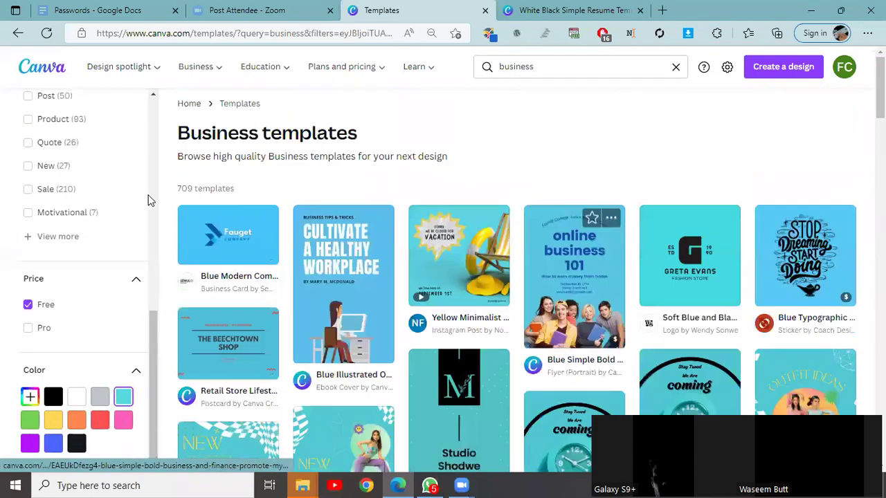
- Reset the business template results to all categories without the Free and turquoise filters
scroll(73, 182, "up", 7)
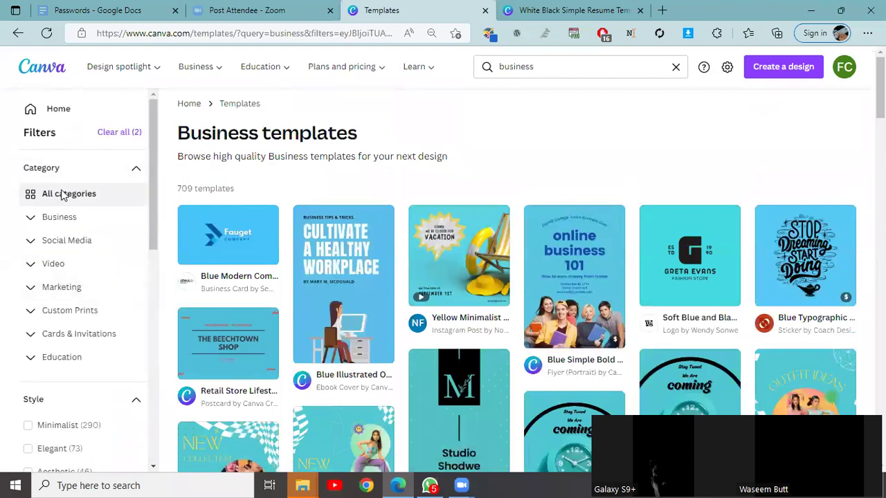
left_click(63, 194)
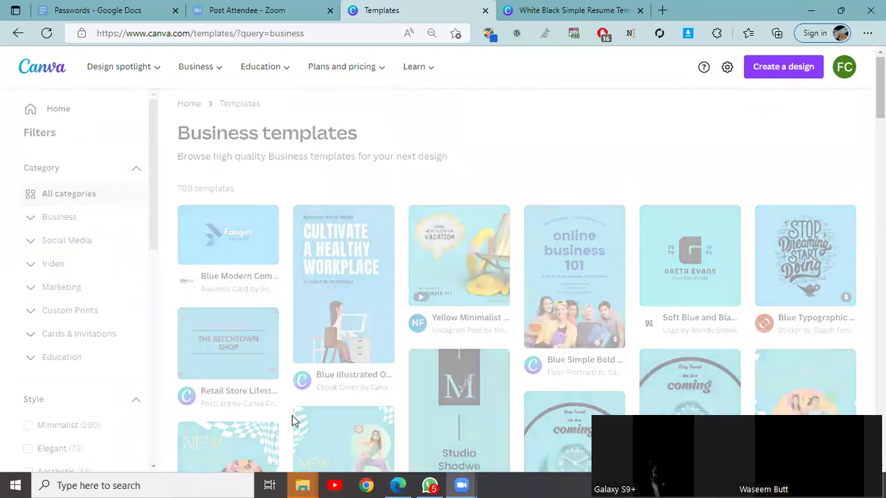